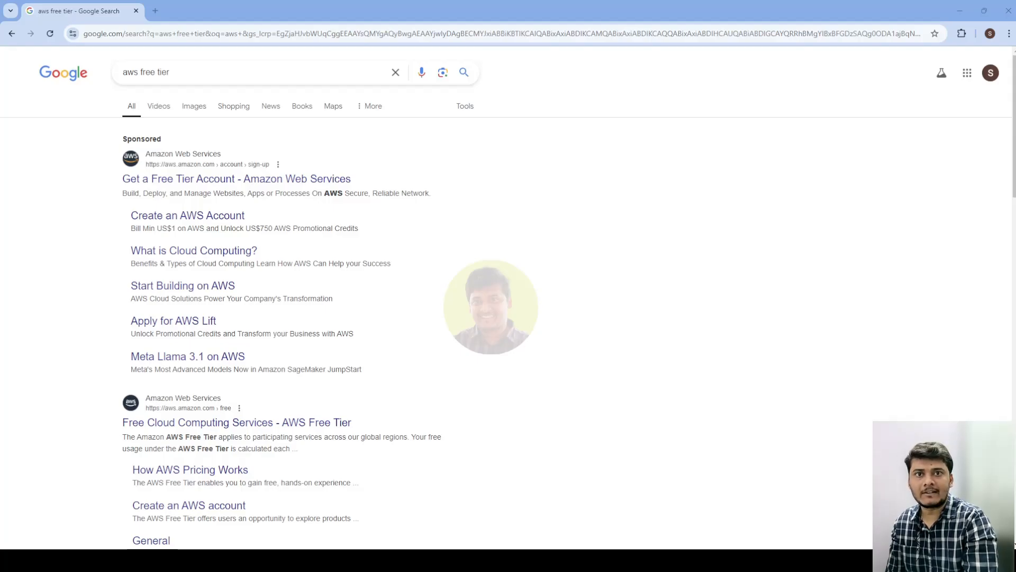
- From the Free Tier page, start a free account with the root email and account name dotnetwithaws1
{"action": "left_click", "coordinate": [284, 179]}
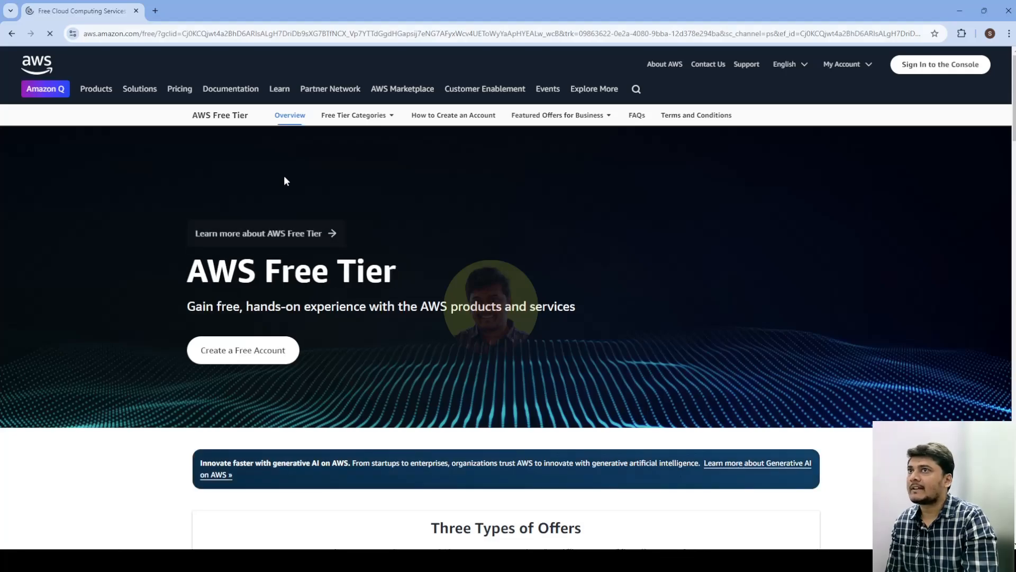
{"action": "left_click", "coordinate": [211, 357]}
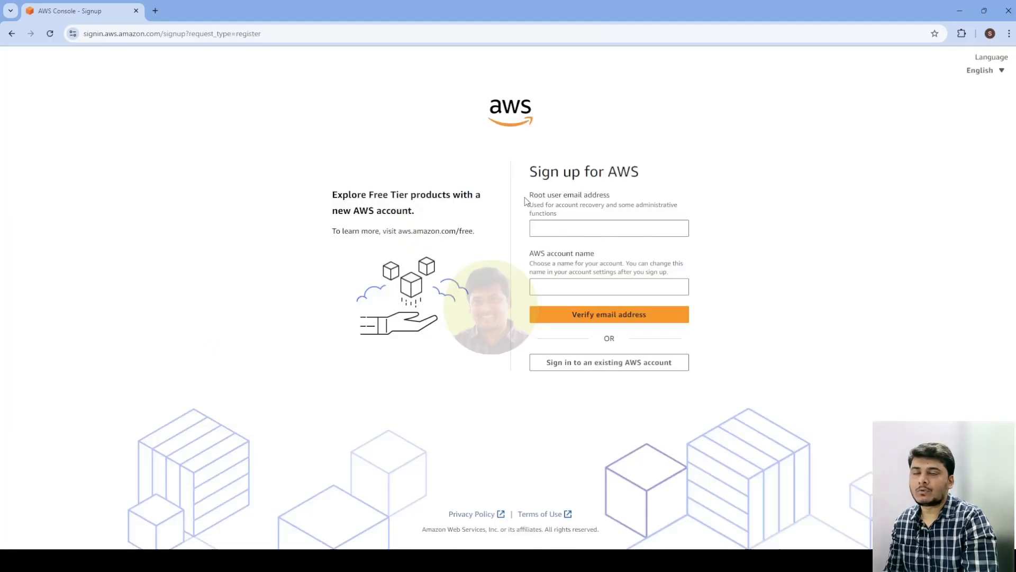
{"action": "left_click", "coordinate": [546, 222]}
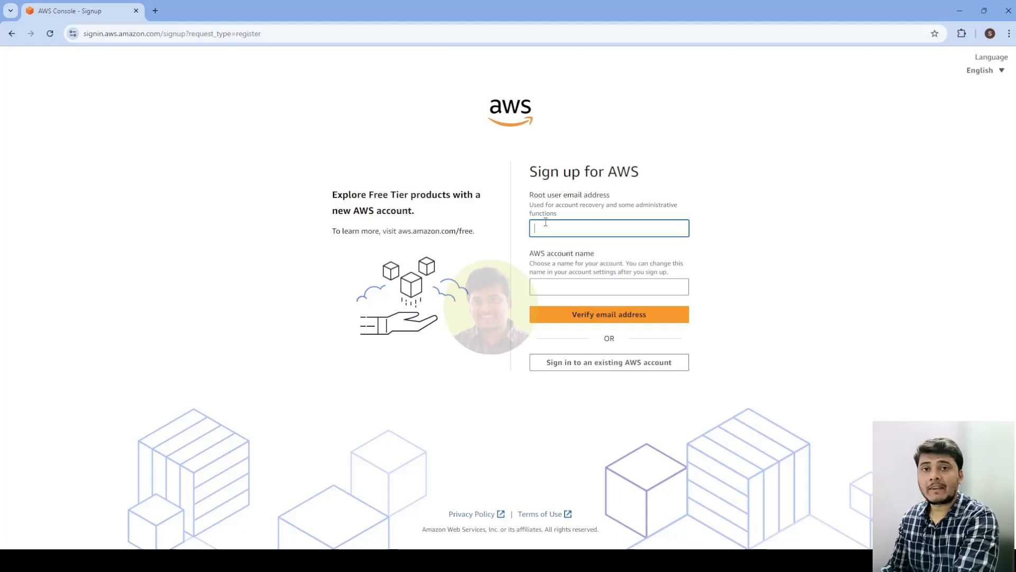
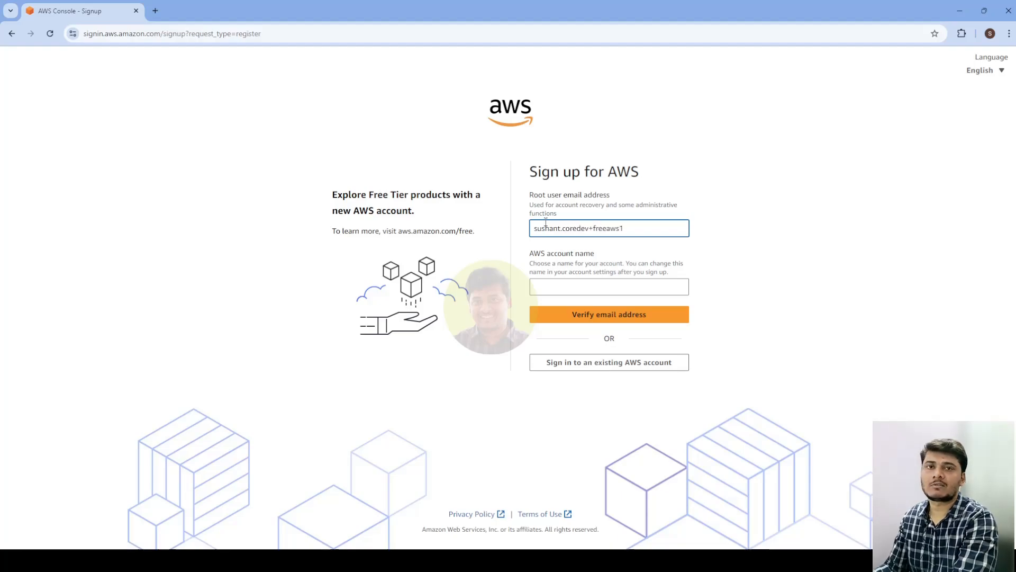
{"action": "left_click", "coordinate": [564, 288]}
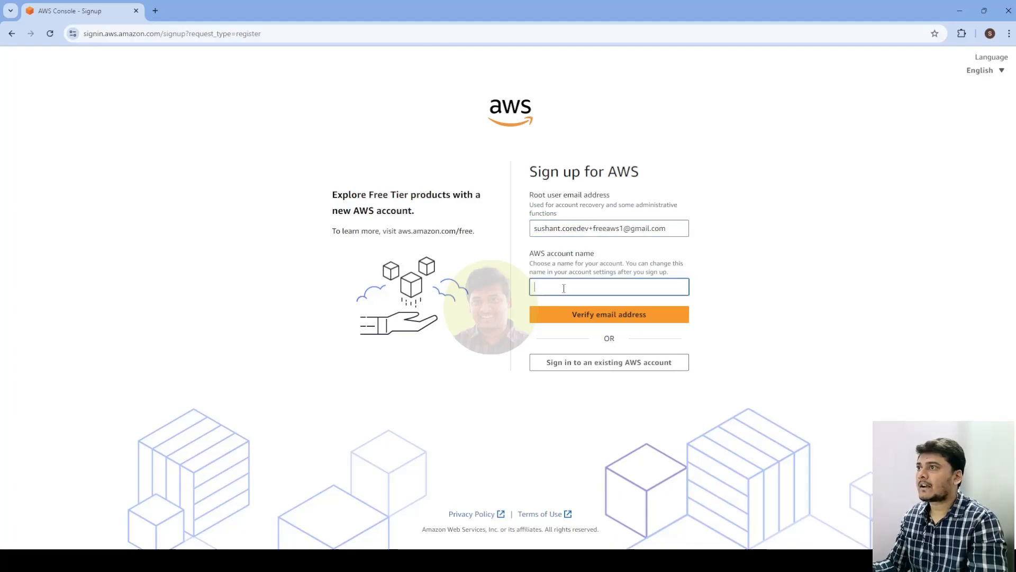
{"action": "type", "text": "dotn"}
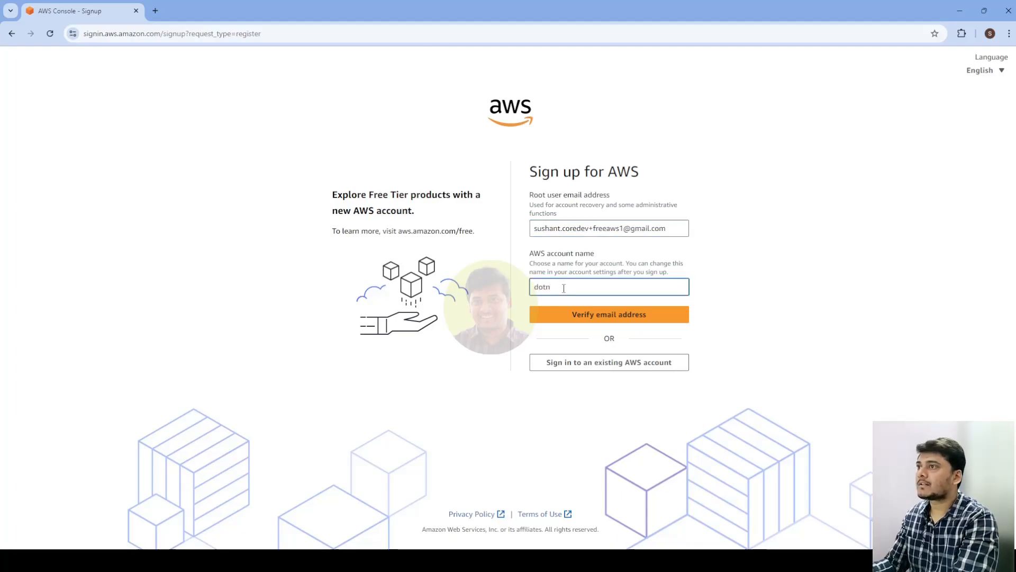
{"action": "type", "text": "etwithaws1"}
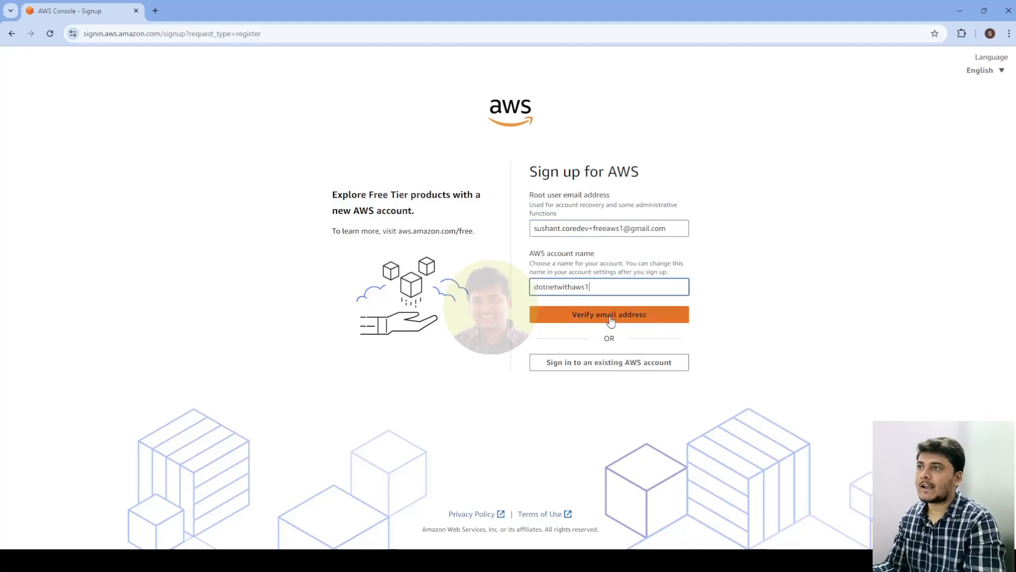
{"action": "left_click", "coordinate": [610, 315]}
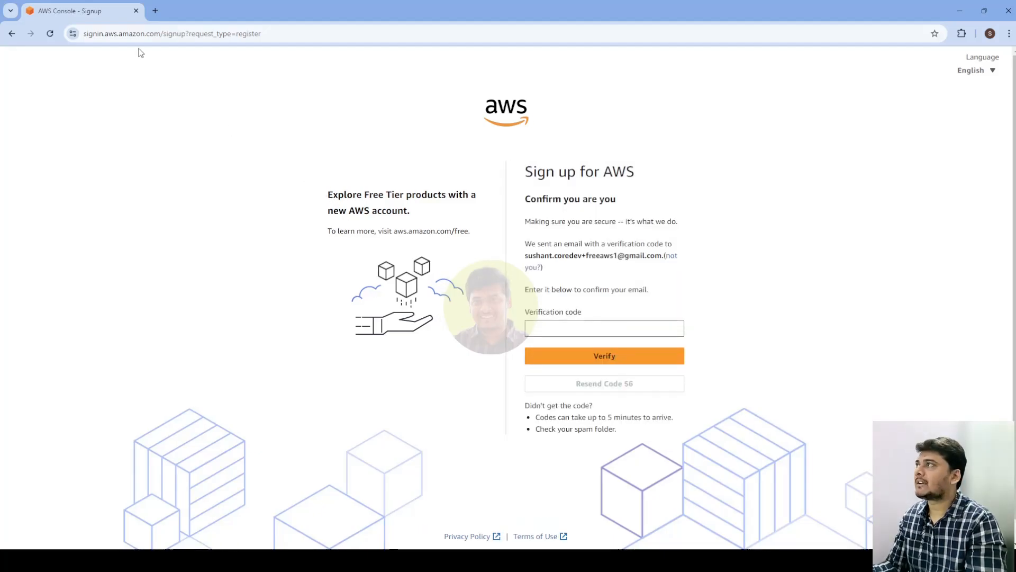
- Load gmail.com in a new tab, check the signed-in account, and open AWS's verification email
{"action": "left_click", "coordinate": [154, 11]}
{"action": "type", "text": "gmail.com"}
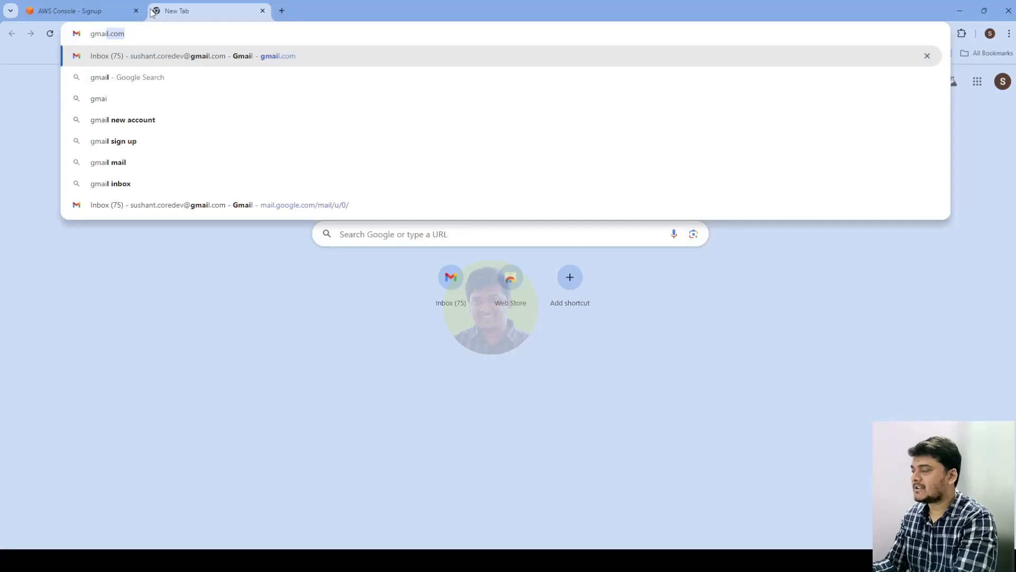
{"action": "key", "text": "Return"}
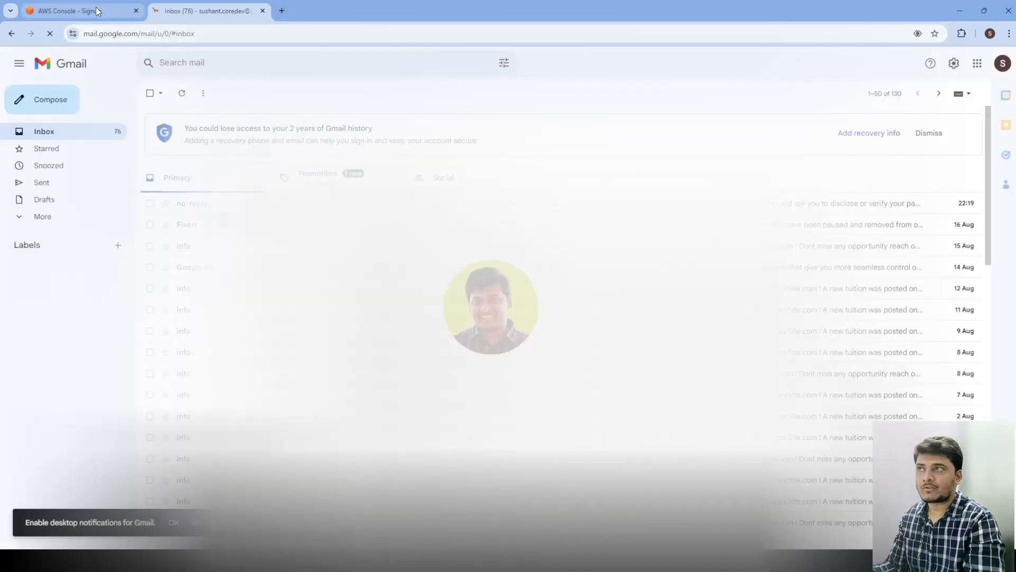
{"action": "left_click", "coordinate": [1003, 63]}
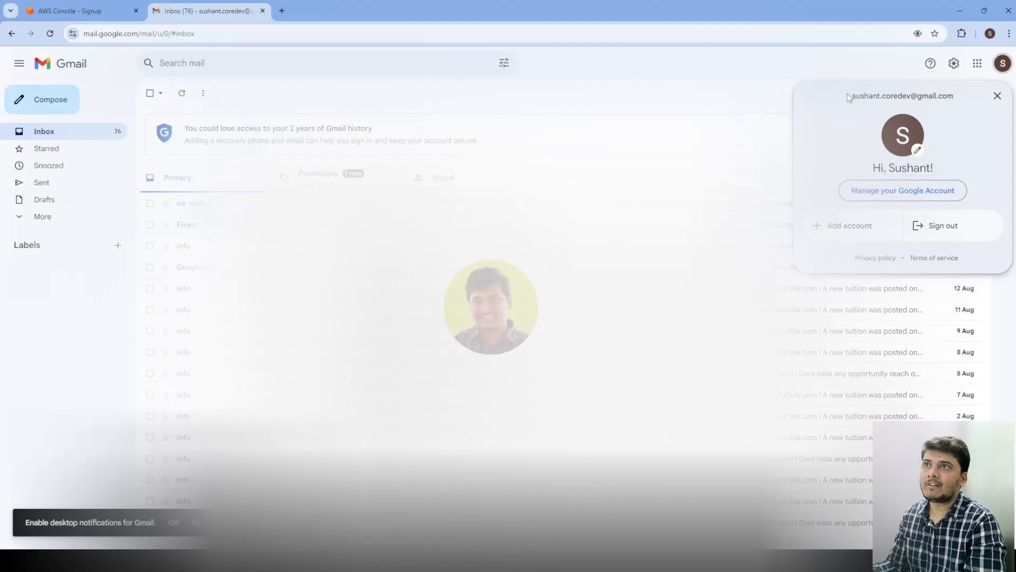
{"action": "left_click_drag", "start_coordinate": [848, 96], "coordinate": [960, 99]}
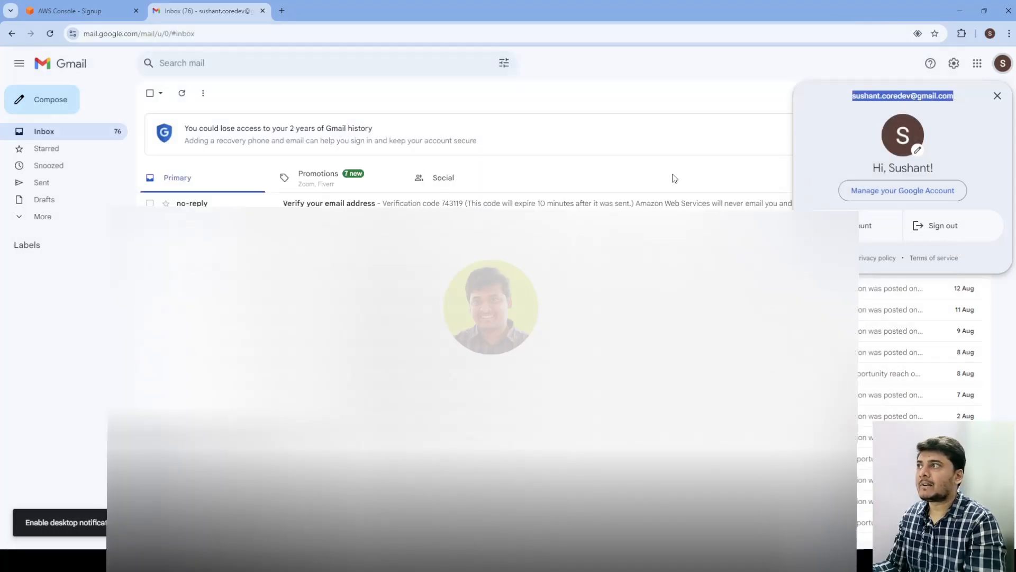
{"action": "left_click", "coordinate": [341, 204]}
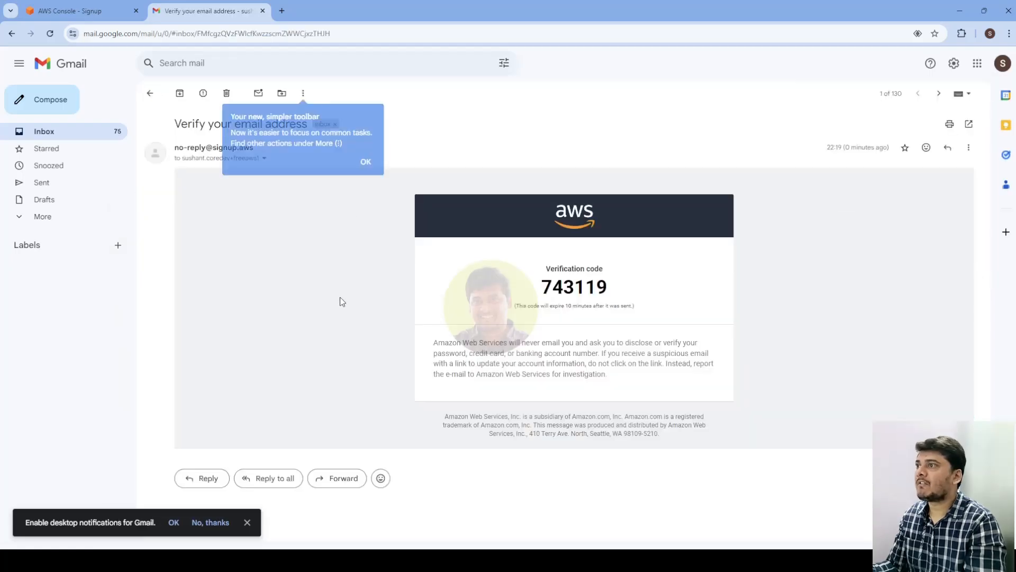
- Back on the signup page, enter the emailed verification code and verify the email
{"action": "left_click", "coordinate": [368, 163]}
{"action": "left_click", "coordinate": [79, 12]}
{"action": "left_click", "coordinate": [564, 325]}
{"action": "left_click", "coordinate": [598, 360]}
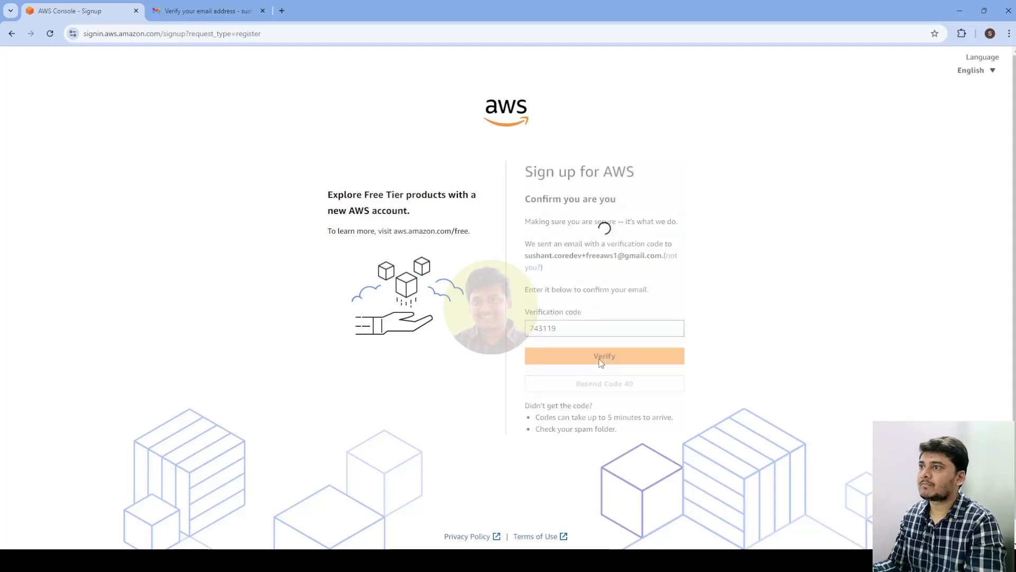
- Set and confirm the root user password, then continue
{"action": "left_click", "coordinate": [593, 316]}
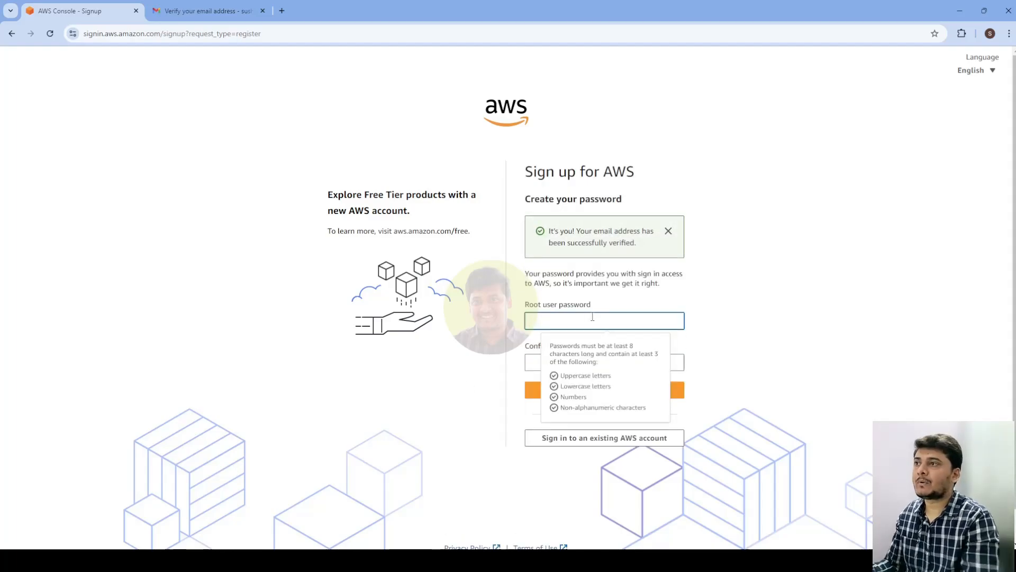
{"action": "left_click", "coordinate": [533, 299]}
{"action": "left_click", "coordinate": [543, 326]}
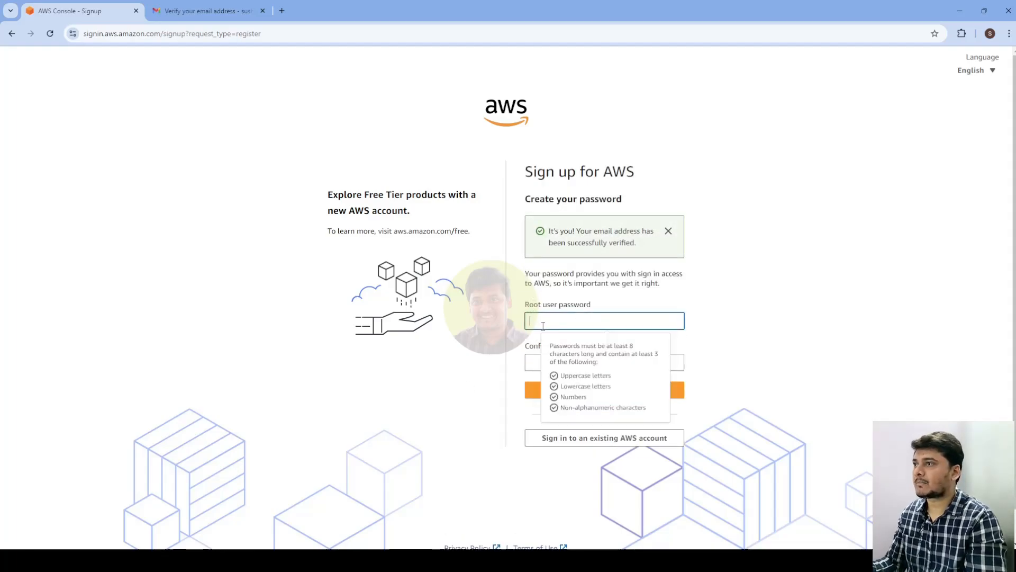
{"action": "type", "text": "••••••••••••••"}
{"action": "key", "text": "Tab"}
{"action": "type", "text": "••••••••••••••"}
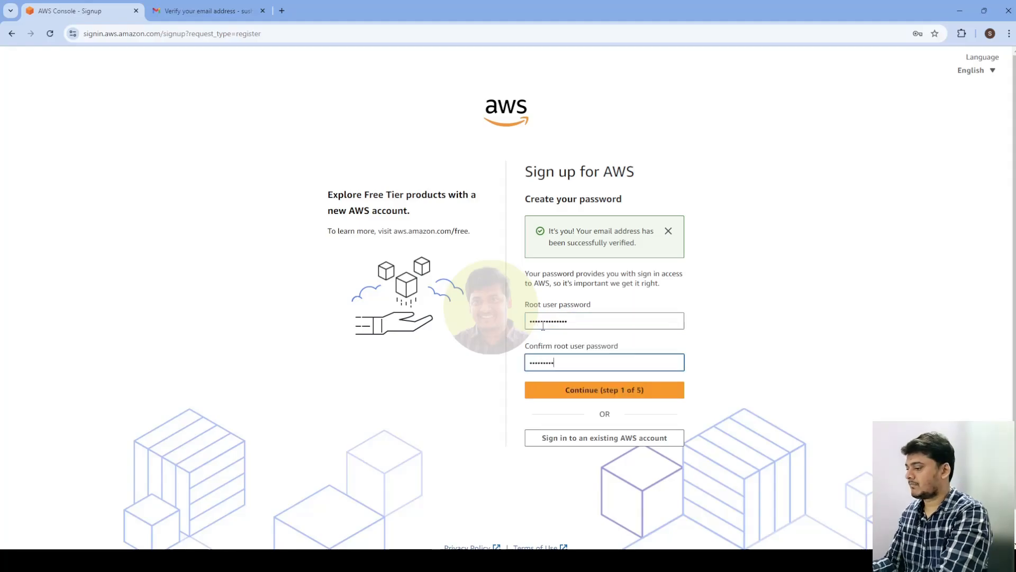
{"action": "key", "text": "Return"}
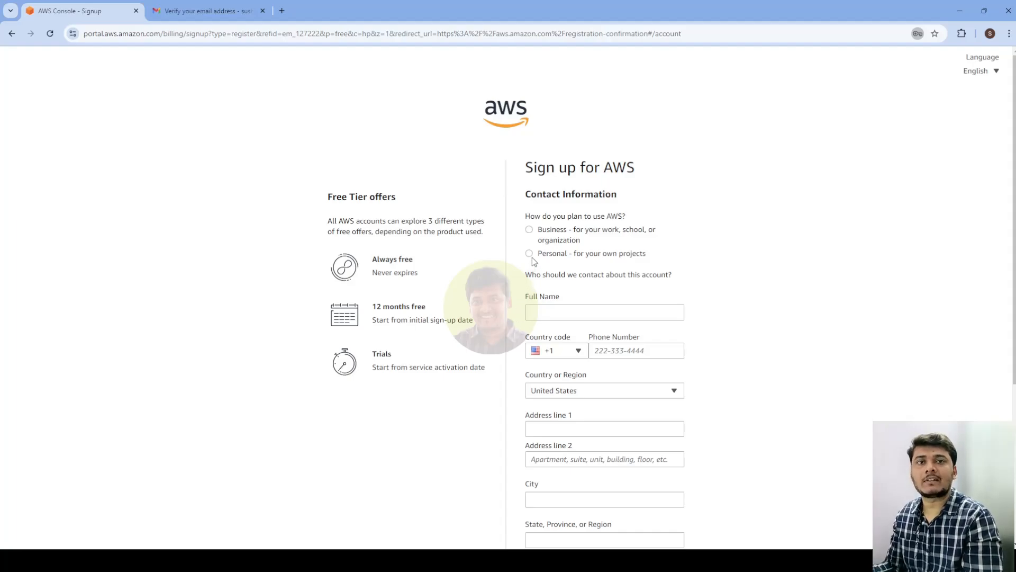
- Mark the account for personal use and enter the account holder's full name
{"action": "left_click", "coordinate": [530, 256]}
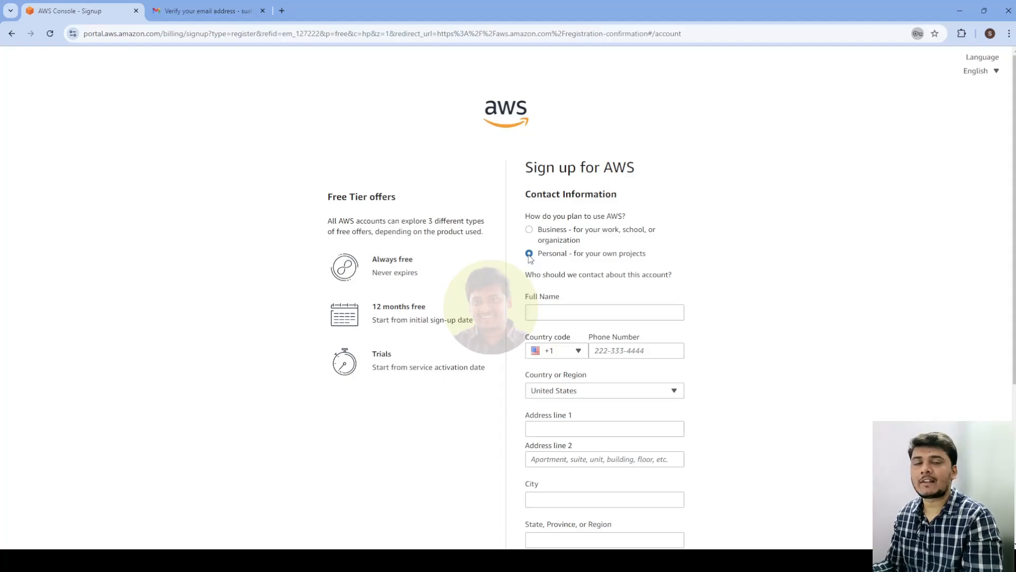
{"action": "left_click", "coordinate": [574, 313]}
{"action": "type", "text": "Sushant CoreDev"}
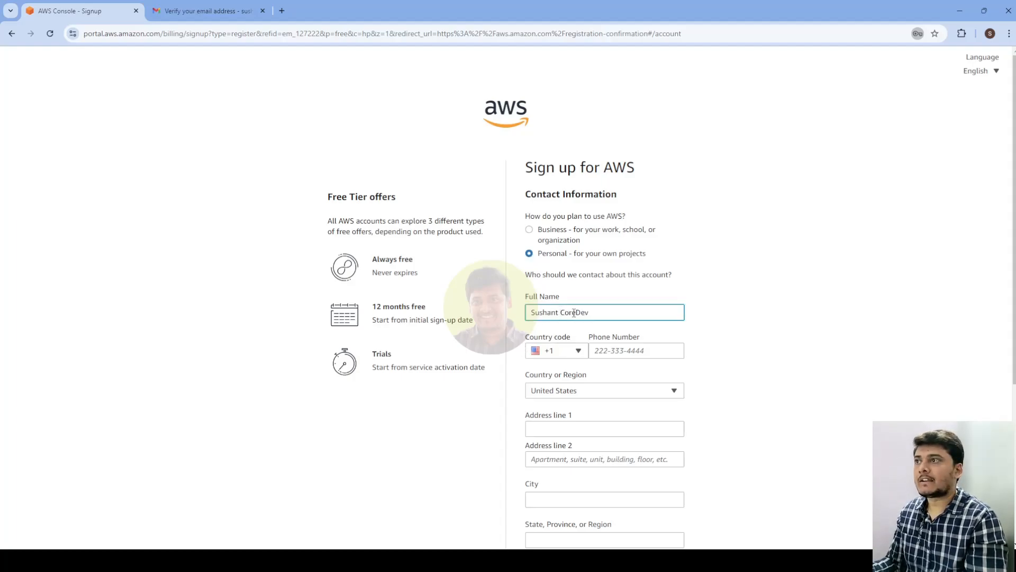
- Choose India (+91) as the country code, enter the phone number, and autofill the address
{"action": "left_click", "coordinate": [575, 353]}
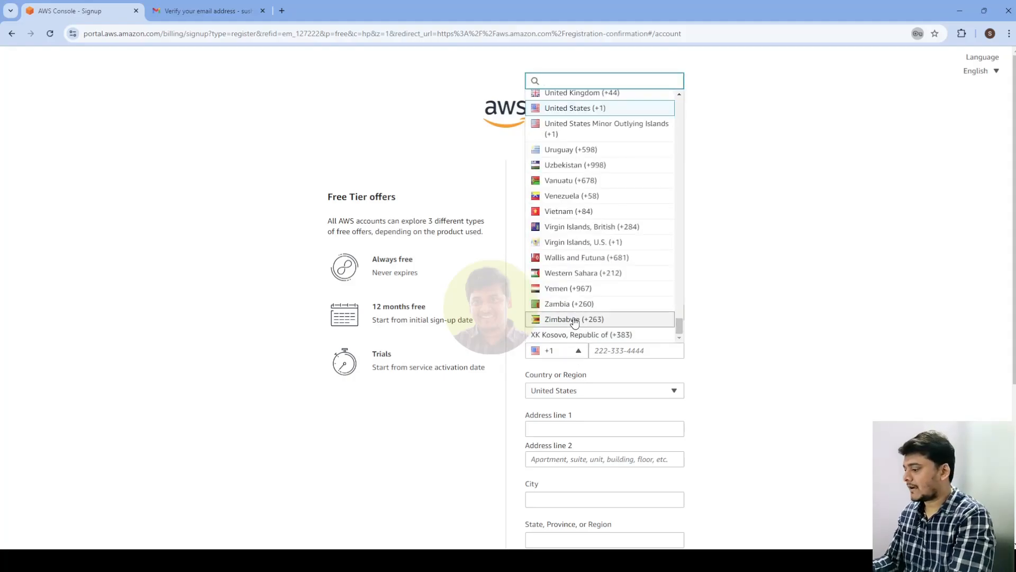
{"action": "type", "text": "indi"}
{"action": "left_click", "coordinate": [571, 335]}
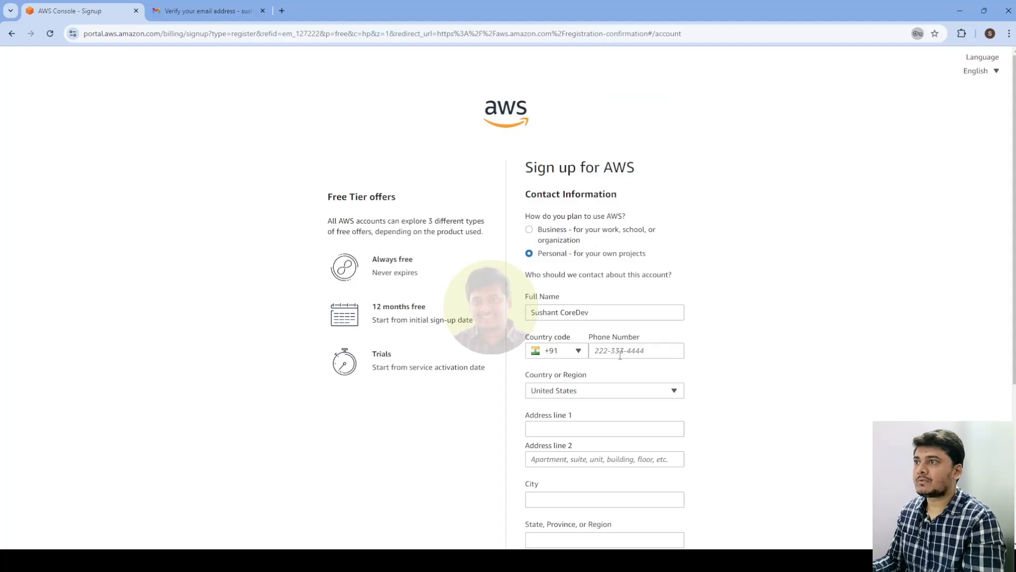
{"action": "left_click", "coordinate": [621, 355]}
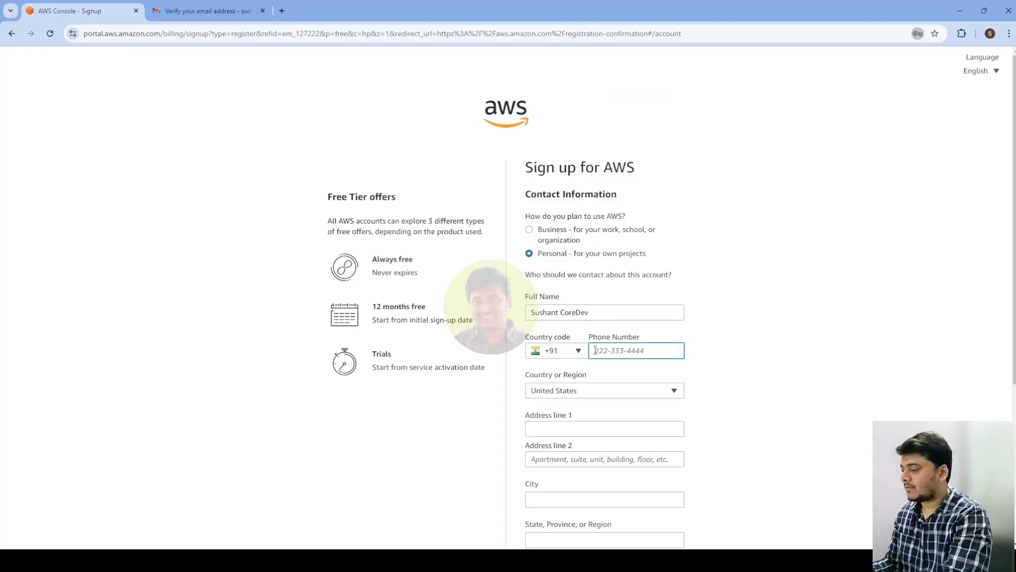
{"action": "type", "text": "*********"}
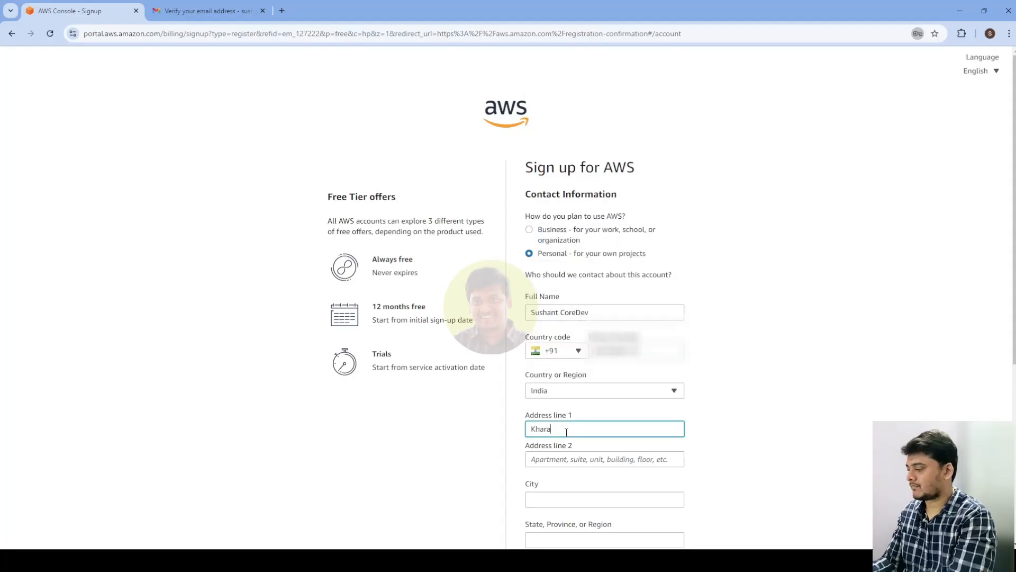
{"action": "left_click", "coordinate": [574, 324]}
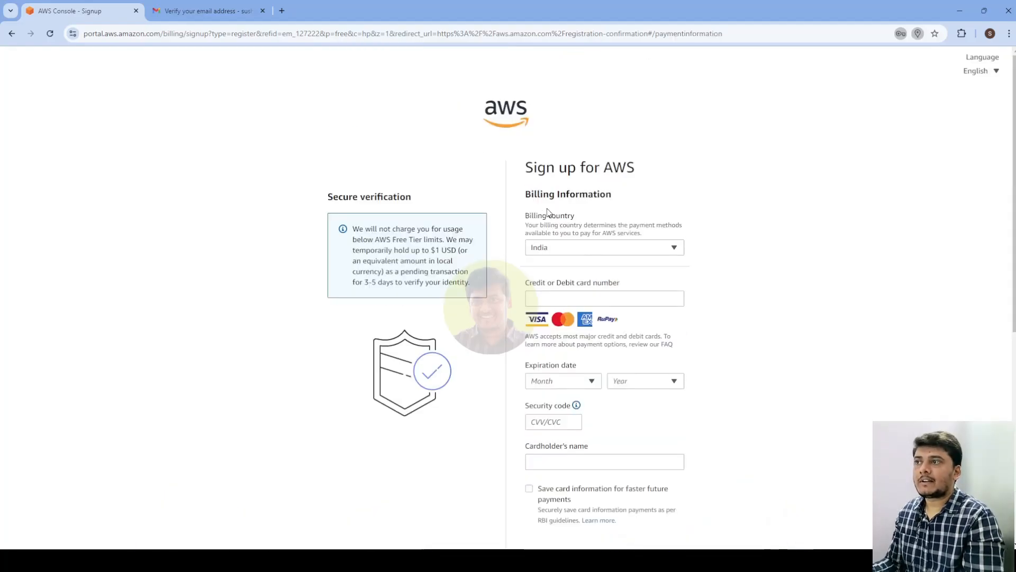
- Enter the payment card details and cardholder name, noting the $1 USD temporary hold
{"action": "left_click", "coordinate": [550, 298]}
{"action": "left_click_drag", "start_coordinate": [403, 250], "coordinate": [465, 249]}
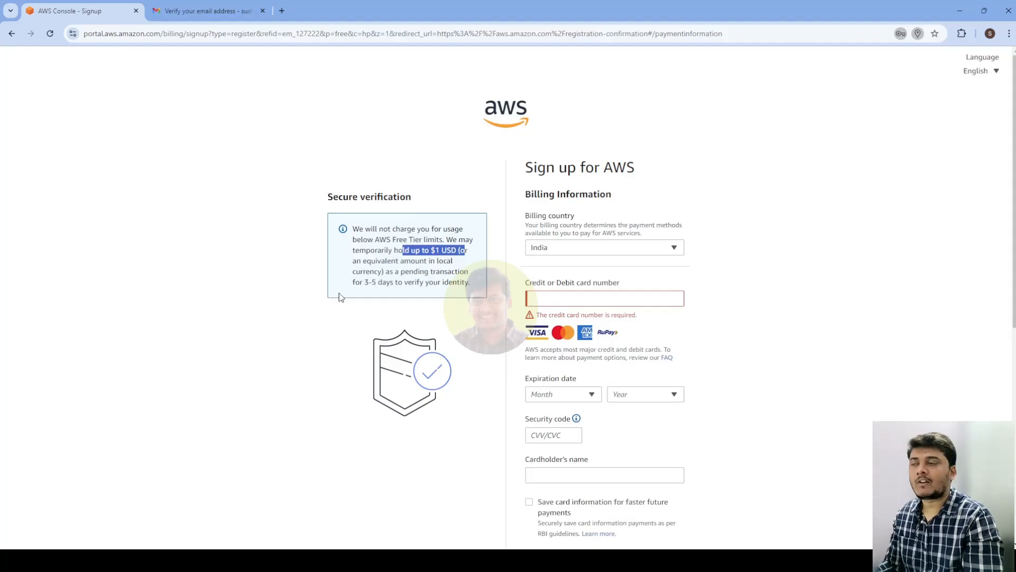
{"action": "left_click_drag", "start_coordinate": [340, 285], "coordinate": [412, 281]}
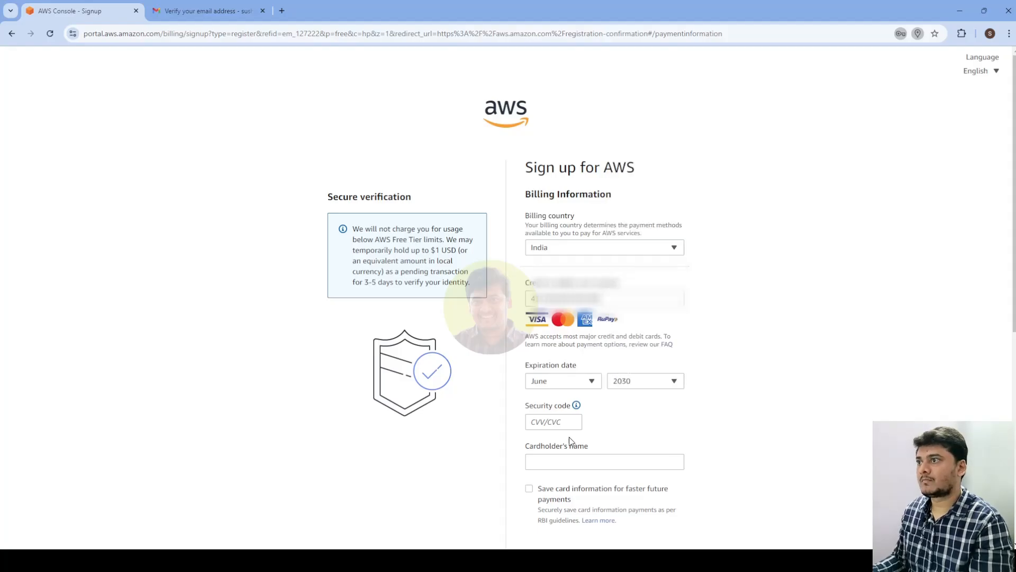
{"action": "left_click", "coordinate": [559, 462]}
{"action": "type", "text": "Sushant"}
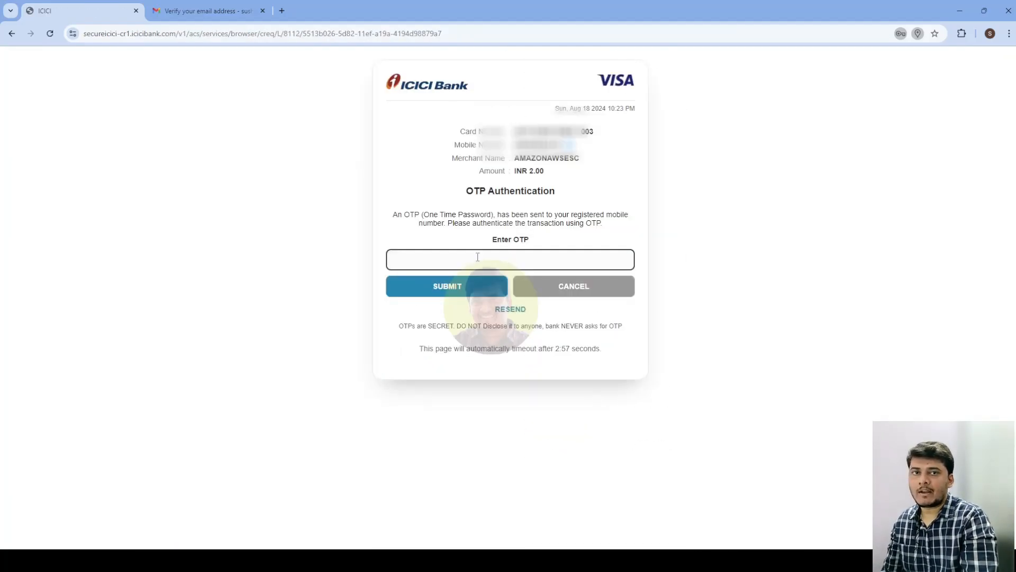
{"action": "type", "text": "••"}
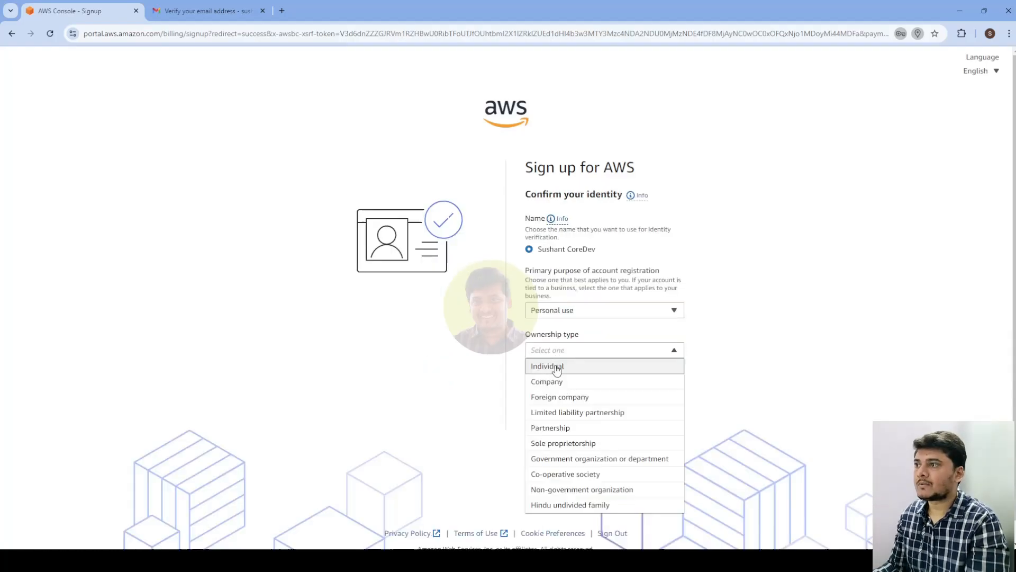
- Set ownership to Individual, fill in the identity details, consent, and continue
{"action": "left_click", "coordinate": [556, 371]}
{"action": "scroll", "coordinate": [495, 402], "scroll_direction": "down", "scroll_amount": 3}
{"action": "left_click", "coordinate": [543, 305]}
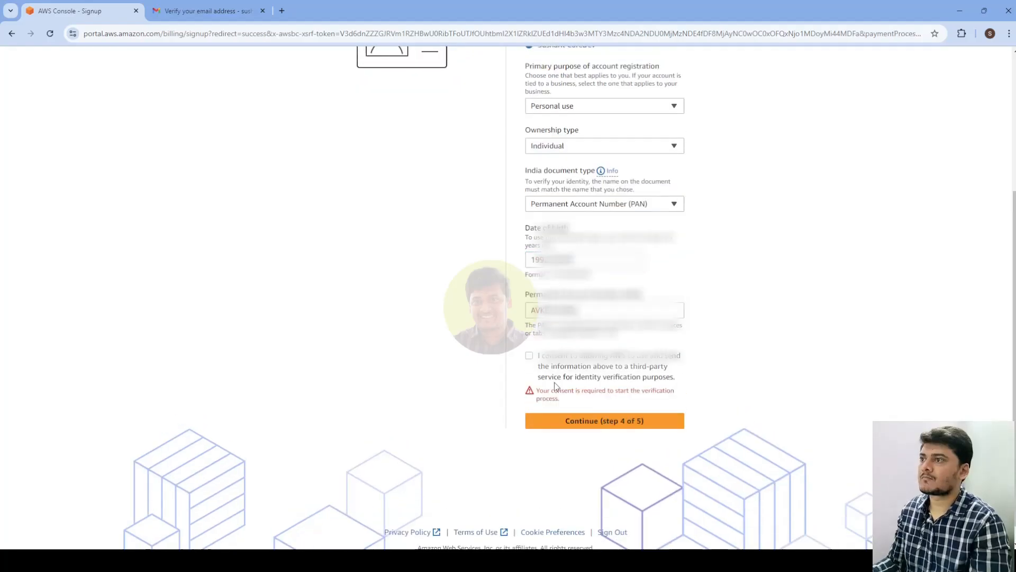
{"action": "left_click", "coordinate": [529, 355]}
{"action": "left_click", "coordinate": [579, 402]}
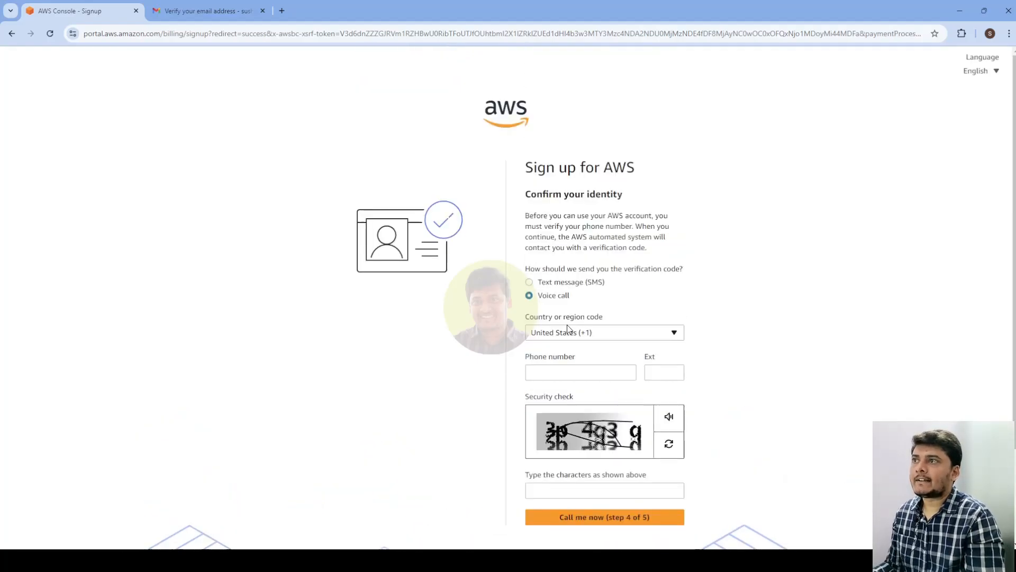
- Choose India (+91), enter the security check characters, and request the verification call
{"action": "left_click", "coordinate": [567, 333]}
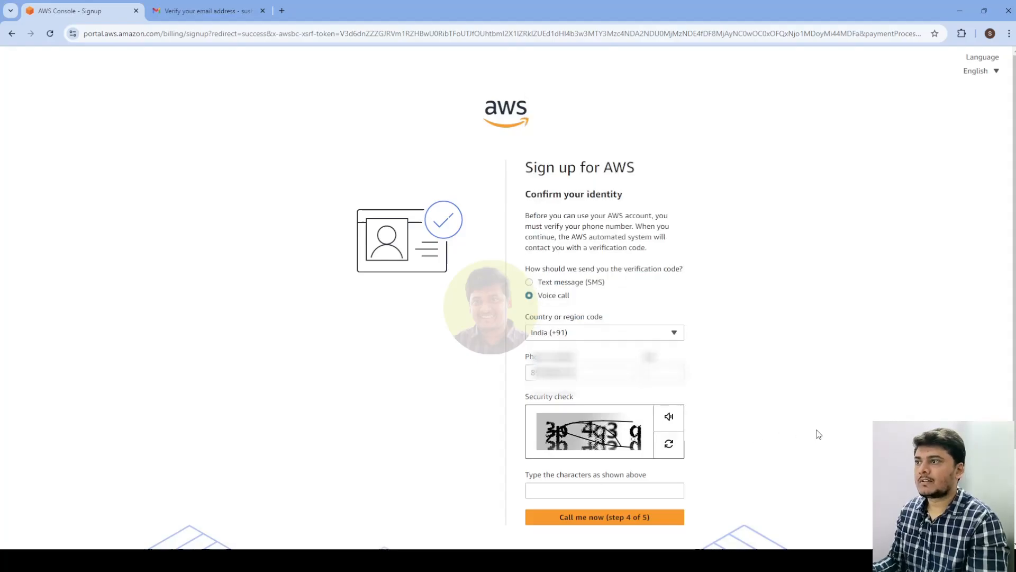
{"action": "scroll", "coordinate": [807, 436], "scroll_direction": "down", "scroll_amount": 1}
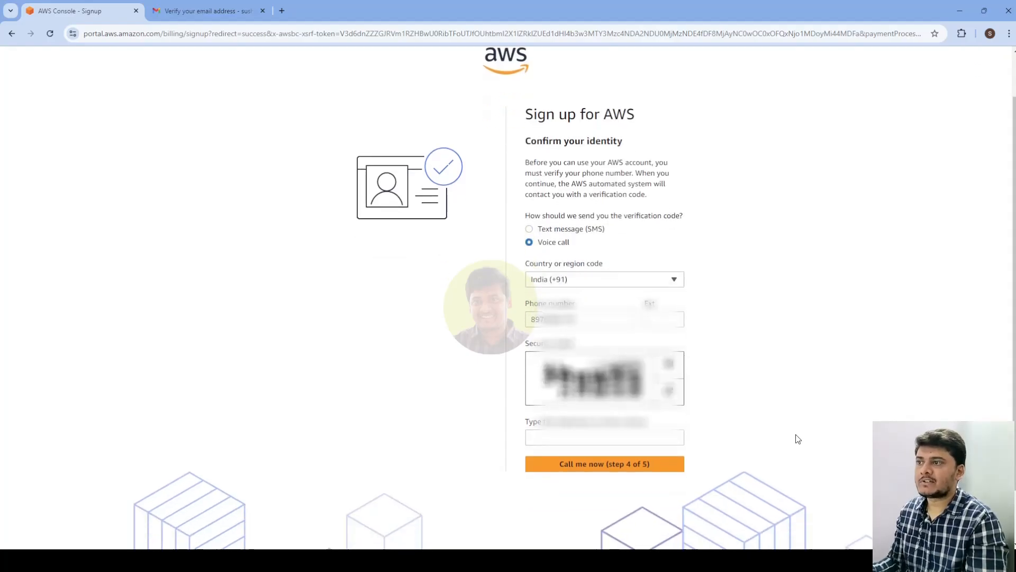
{"action": "left_click", "coordinate": [593, 438]}
{"action": "type", "text": "38"}
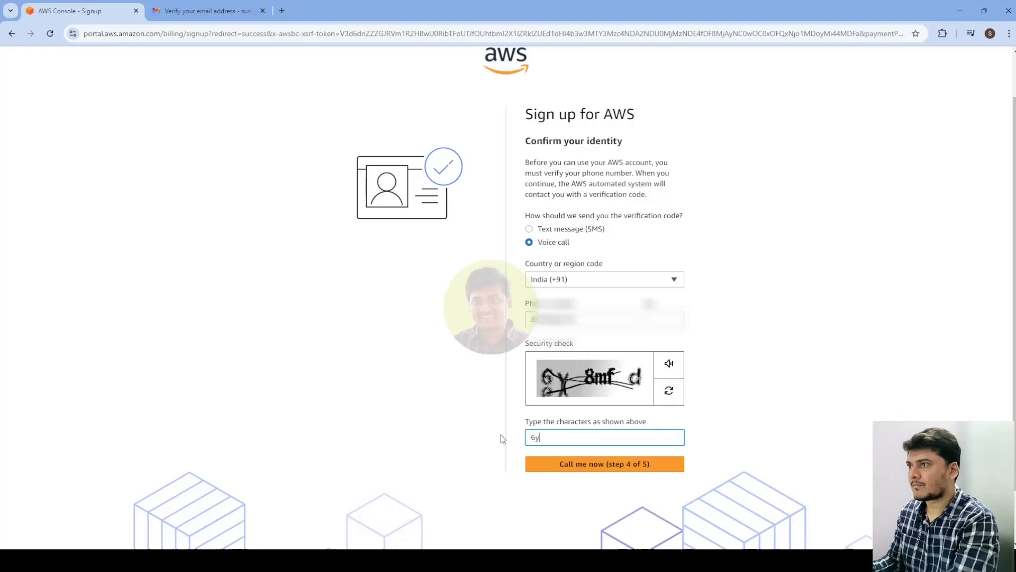
{"action": "left_click", "coordinate": [576, 464]}
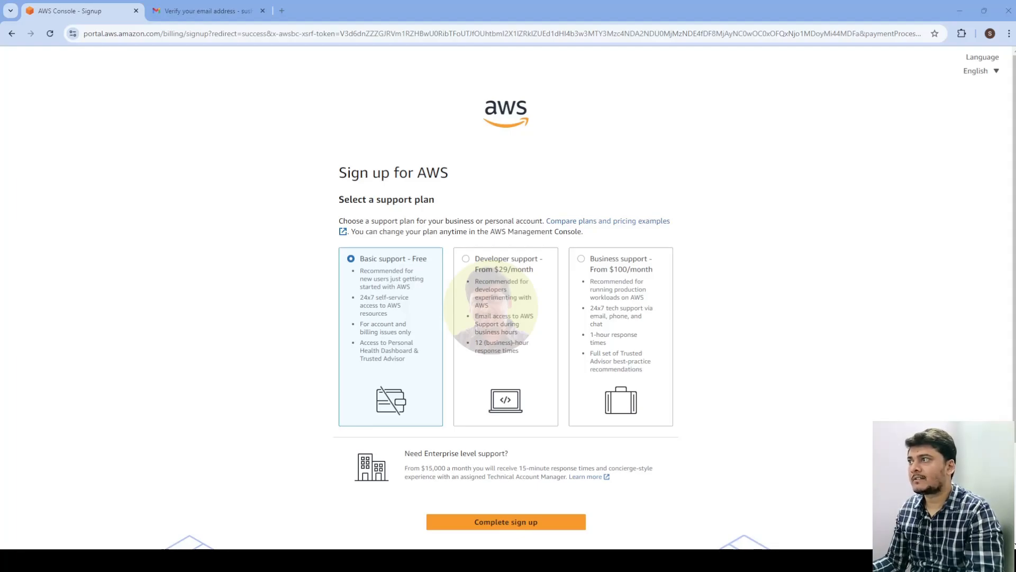
- Compare the Basic, Developer and Business support plans' prices and benefits
{"action": "double_click", "coordinate": [419, 259]}
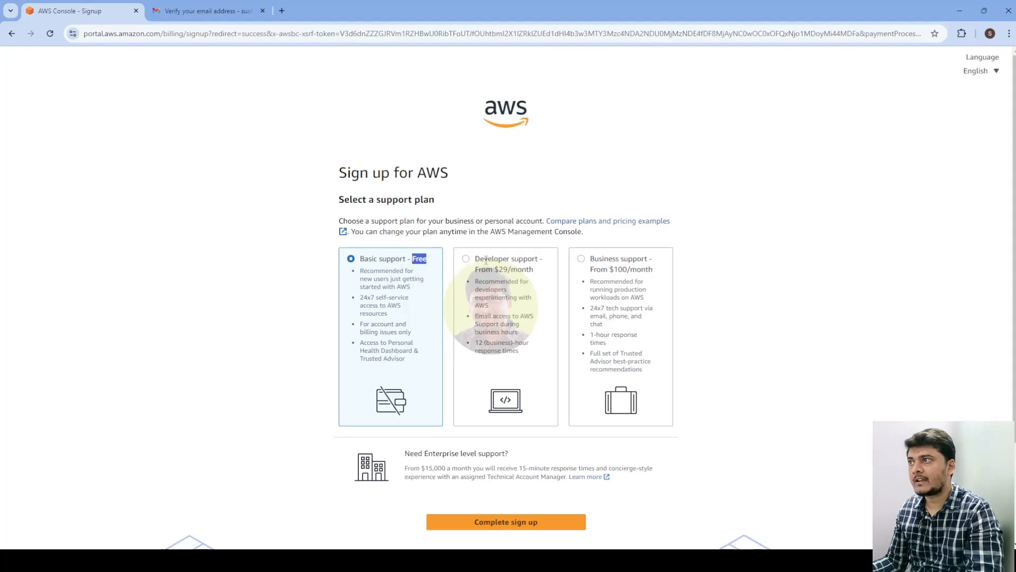
{"action": "double_click", "coordinate": [487, 259]}
{"action": "double_click", "coordinate": [502, 270]}
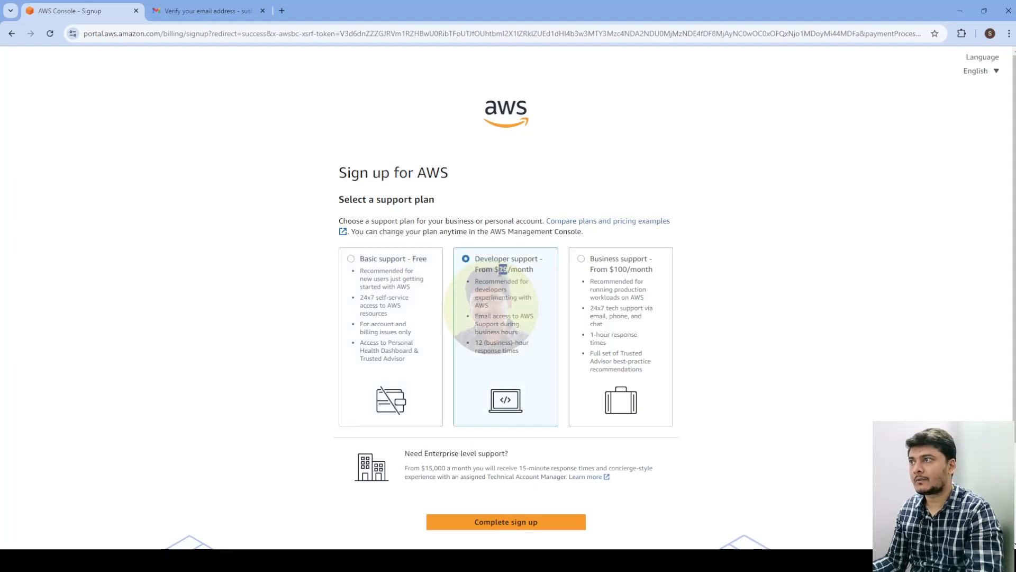
{"action": "double_click", "coordinate": [610, 259]}
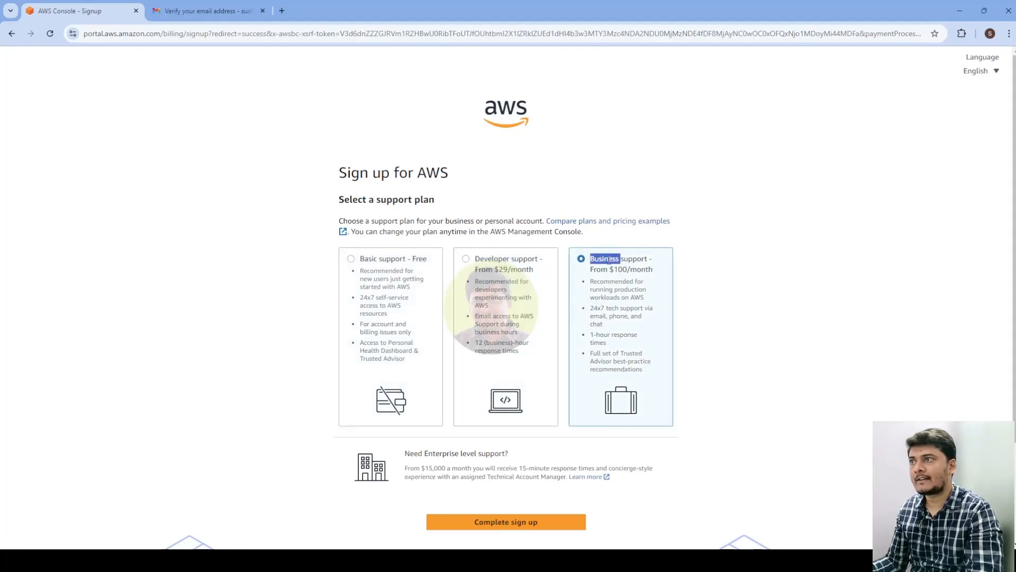
{"action": "double_click", "coordinate": [628, 269]}
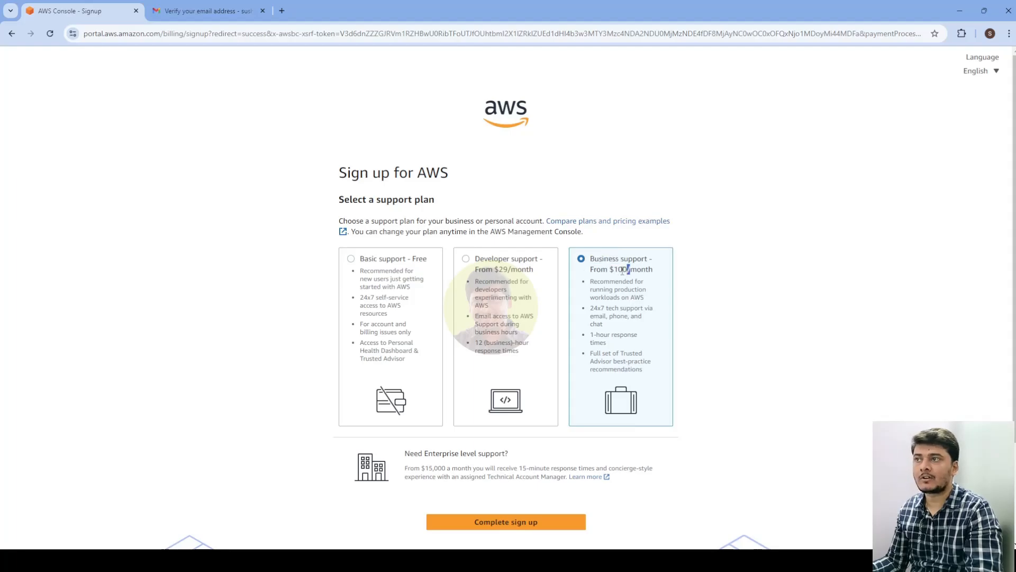
{"action": "left_click_drag", "start_coordinate": [360, 268], "coordinate": [406, 360]}
- Choose the free Basic support plan and complete sign-up
{"action": "left_click", "coordinate": [351, 259]}
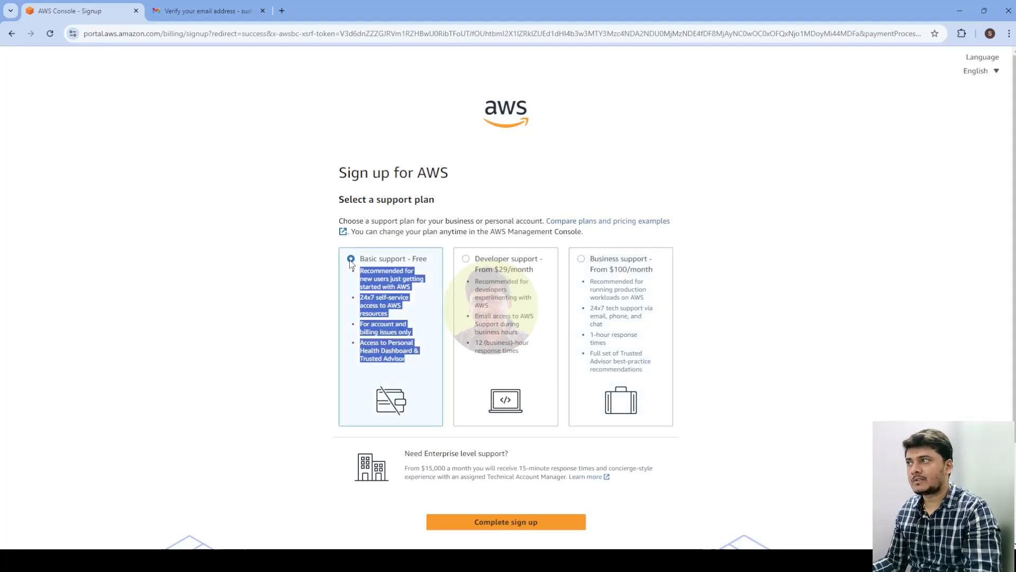
{"action": "left_click", "coordinate": [285, 289]}
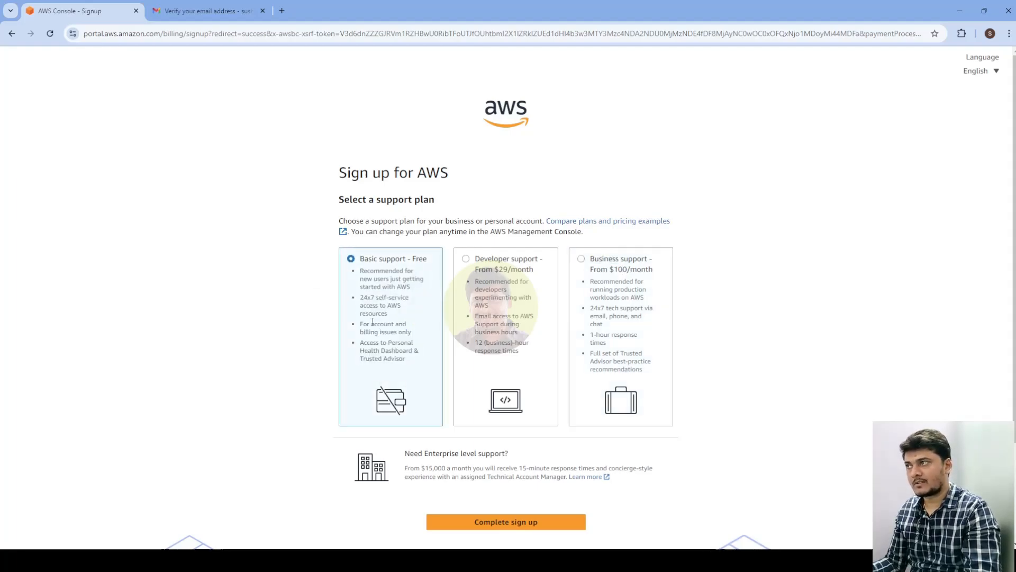
{"action": "left_click", "coordinate": [502, 528]}
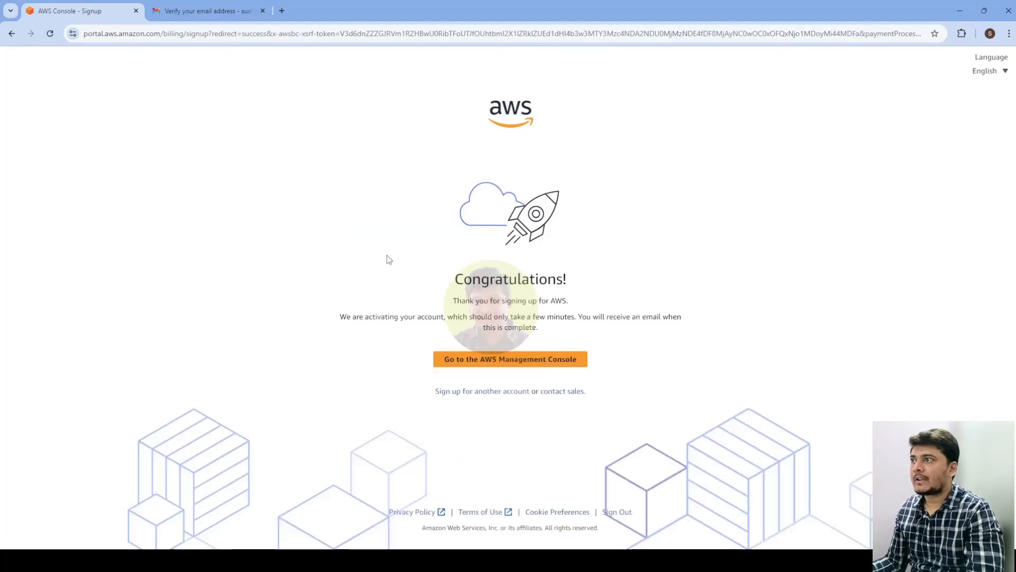
- Enter the Management Console and open the Account page from the account menu
{"action": "left_click", "coordinate": [450, 364]}
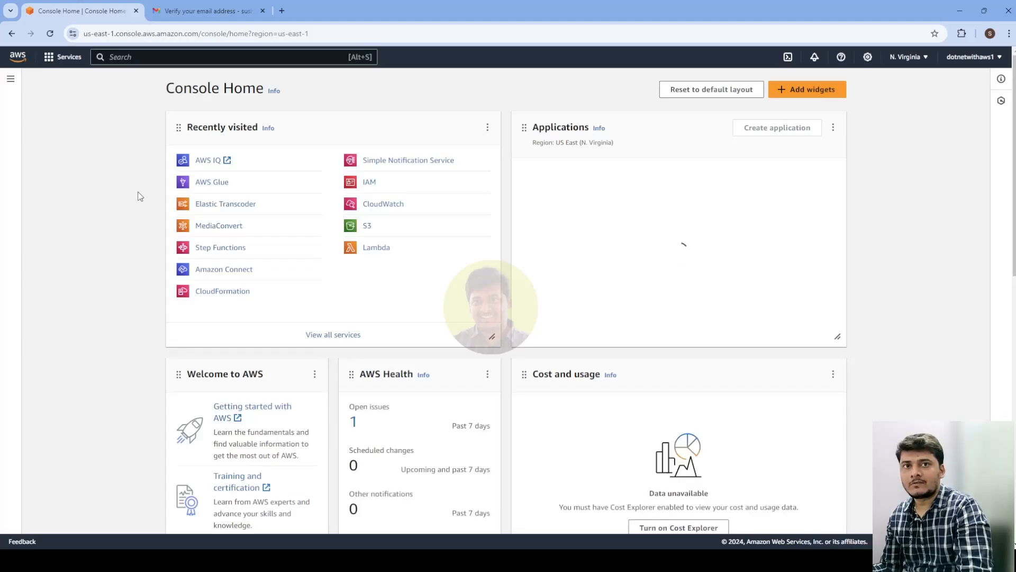
{"action": "left_click", "coordinate": [1000, 57]}
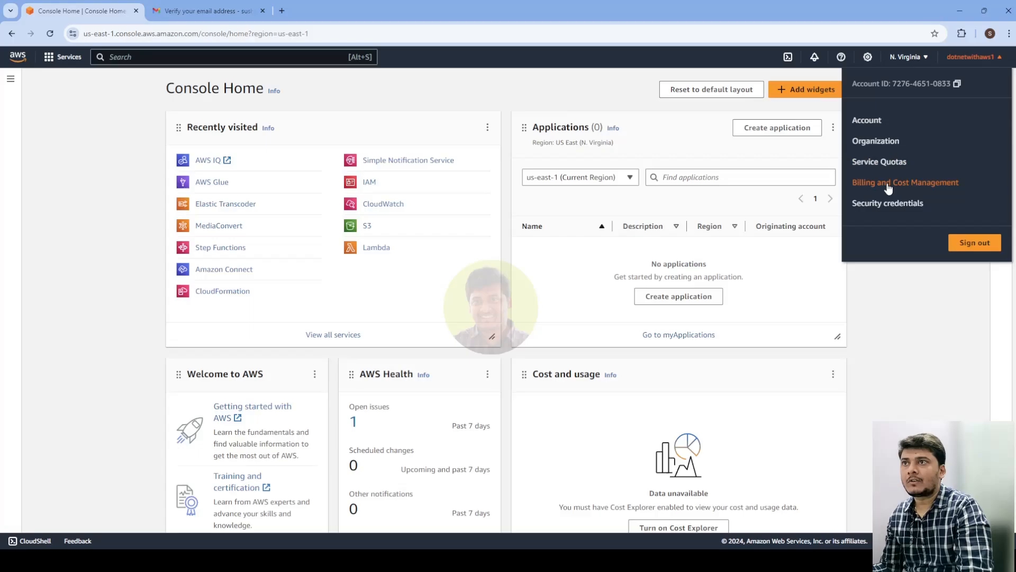
{"action": "left_click", "coordinate": [870, 121]}
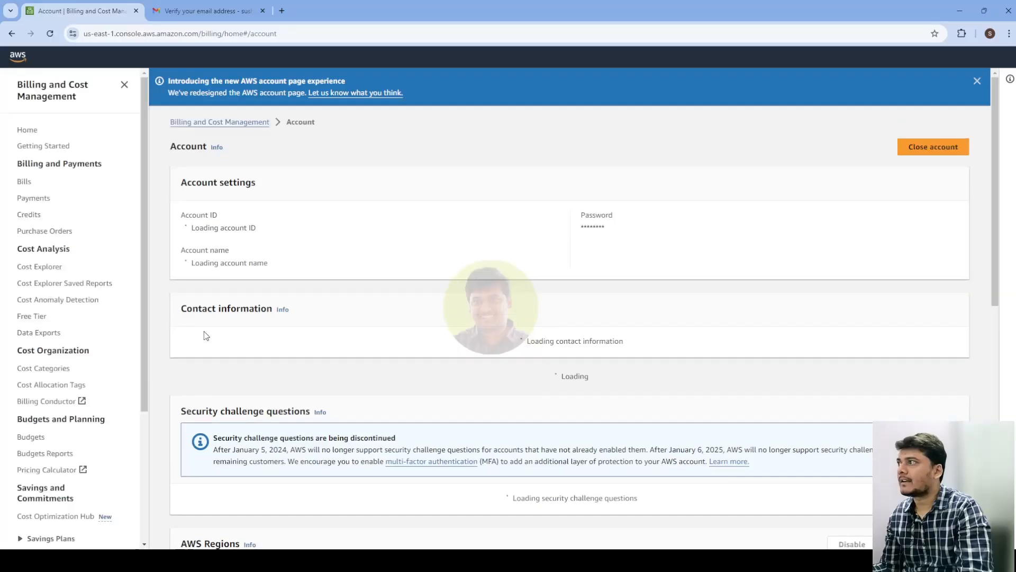
- Create a budget from the Zero spend budget template with an alert email recipient
{"action": "left_click", "coordinate": [30, 437]}
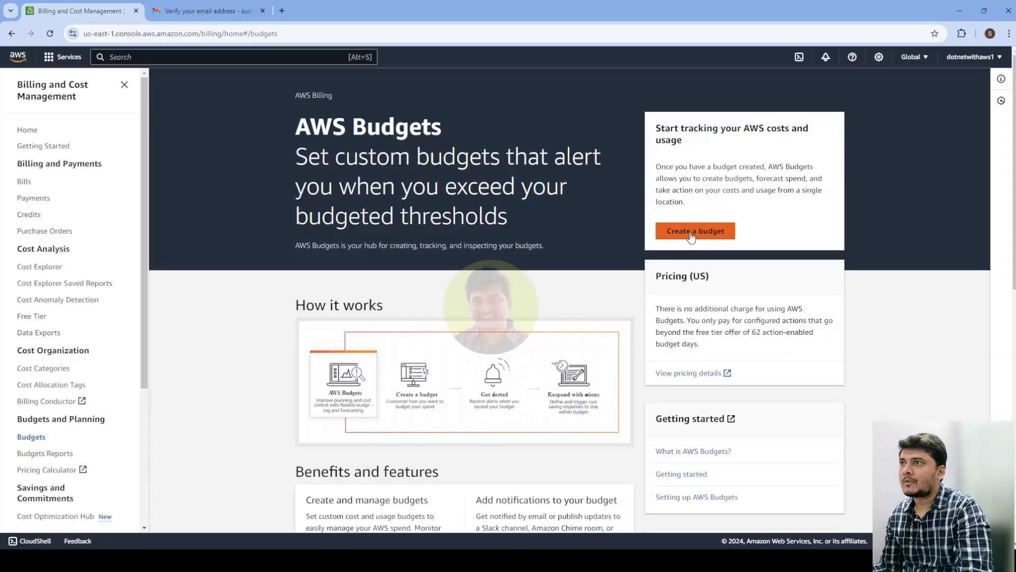
{"action": "left_click", "coordinate": [691, 233]}
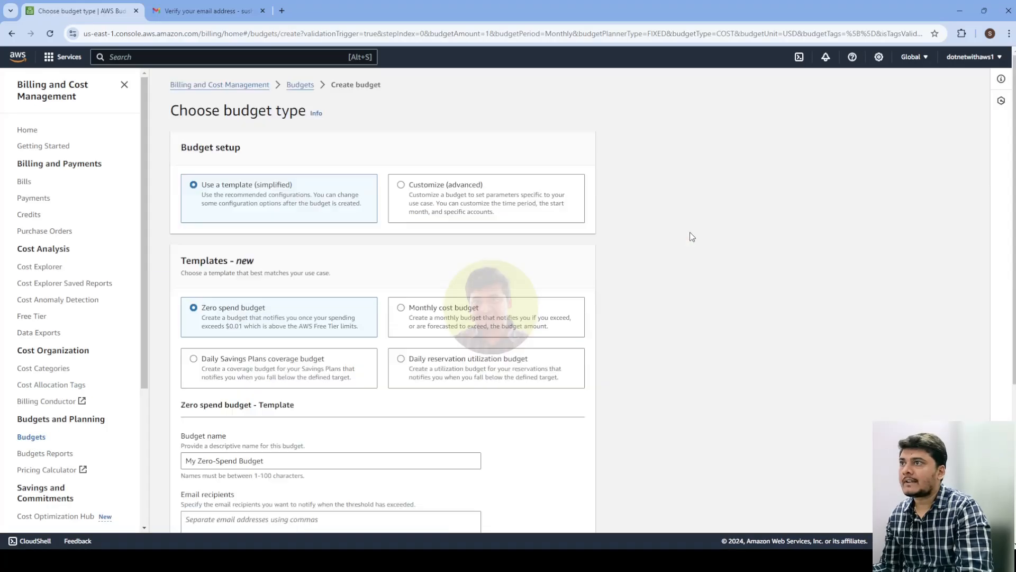
{"action": "left_click_drag", "start_coordinate": [180, 258], "coordinate": [255, 259]}
{"action": "scroll", "coordinate": [405, 283], "scroll_direction": "down", "scroll_amount": 2}
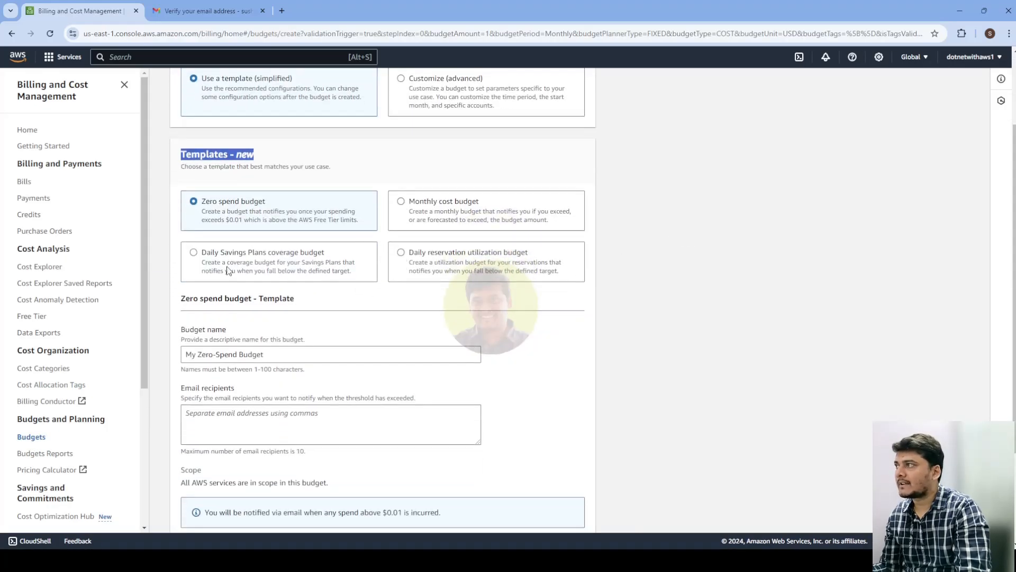
{"action": "scroll", "coordinate": [268, 303], "scroll_direction": "down", "scroll_amount": 2}
{"action": "left_click", "coordinate": [259, 321]}
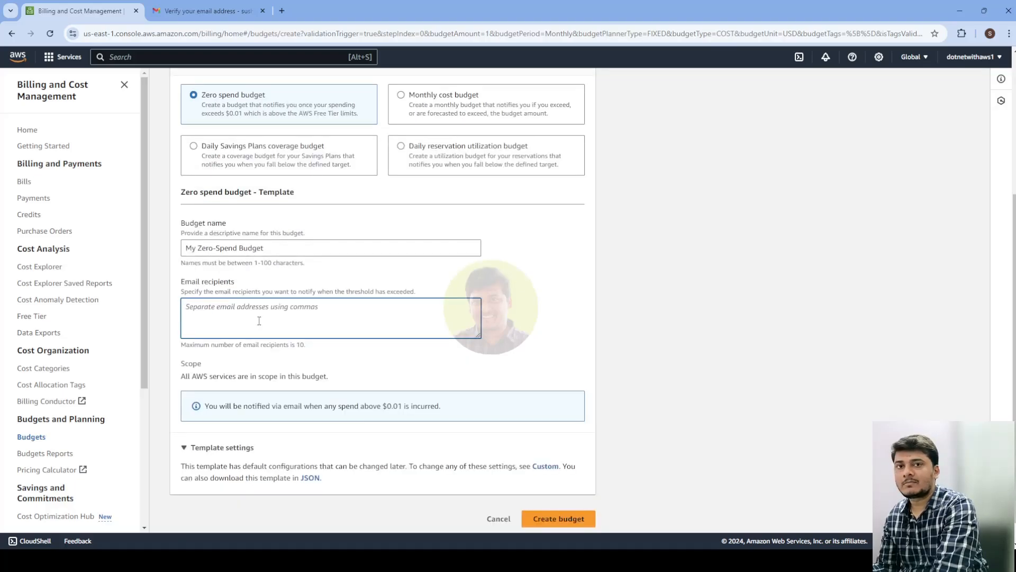
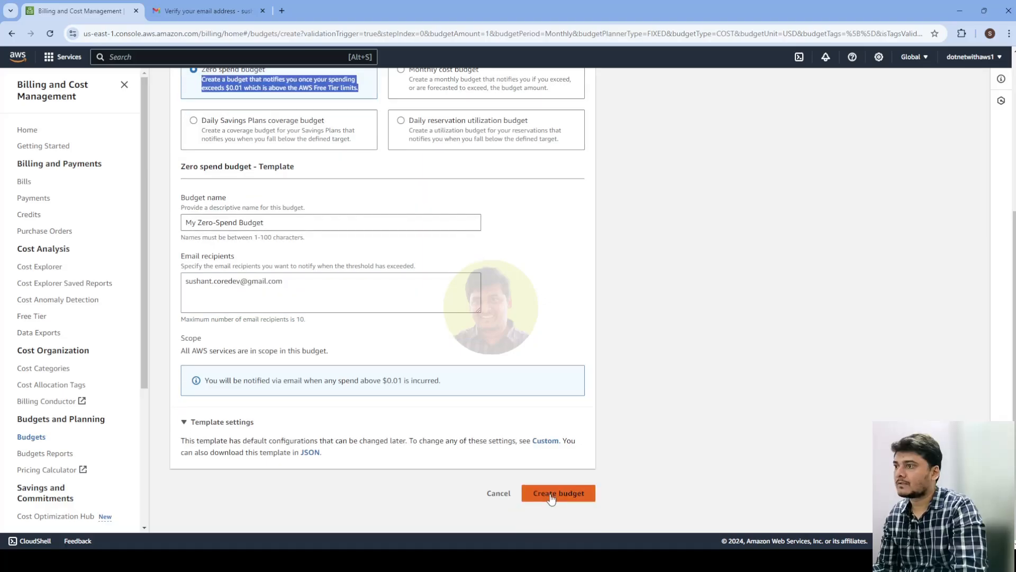
{"action": "left_click", "coordinate": [552, 494]}
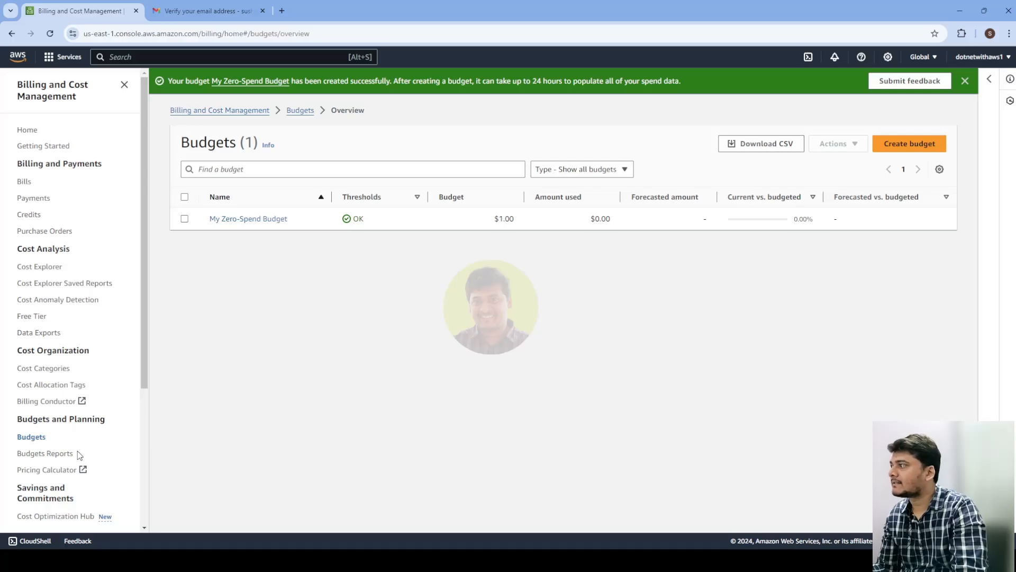
- Enable AWS Free Tier alerts in billing preferences with the alert email address
{"action": "scroll", "coordinate": [80, 454], "scroll_direction": "down", "scroll_amount": 4}
{"action": "left_click", "coordinate": [50, 433]}
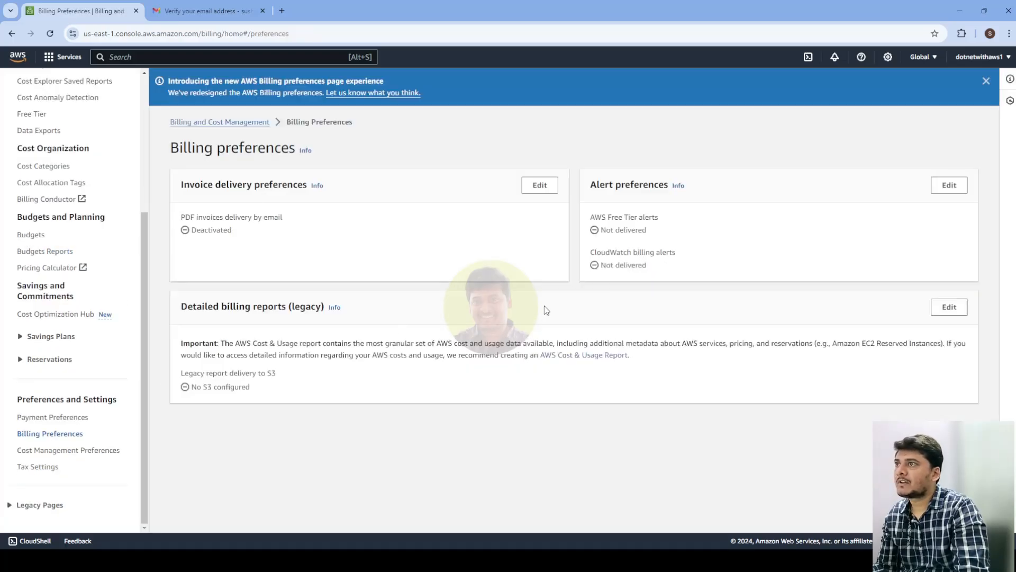
{"action": "left_click_drag", "start_coordinate": [598, 184], "coordinate": [643, 185]}
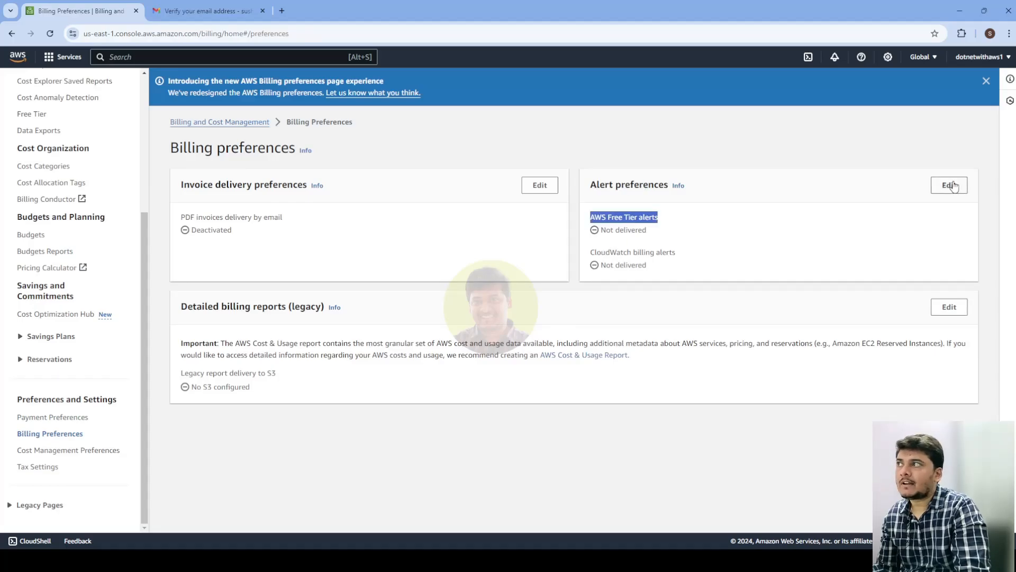
{"action": "left_click", "coordinate": [949, 186]}
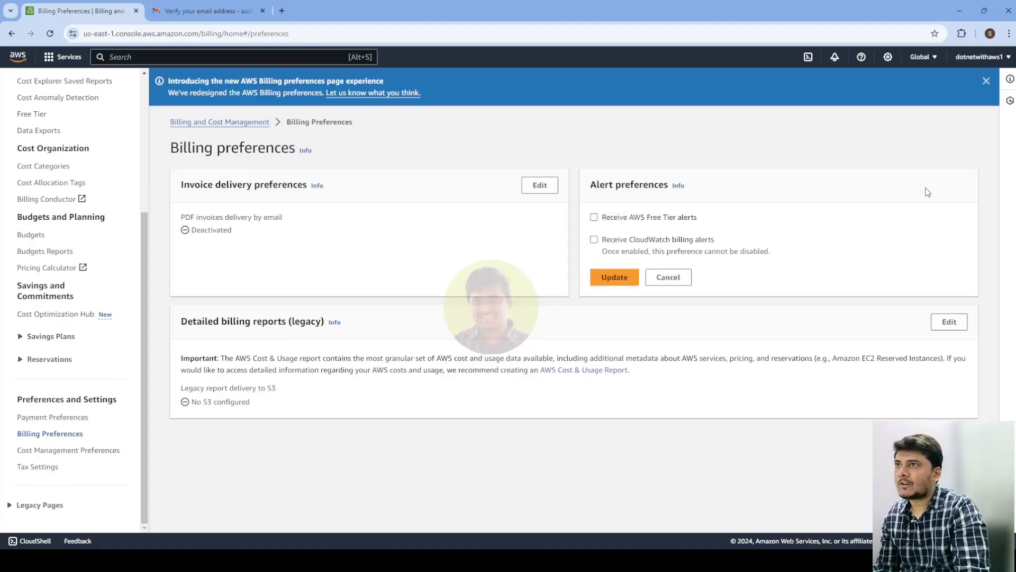
{"action": "left_click", "coordinate": [628, 219]}
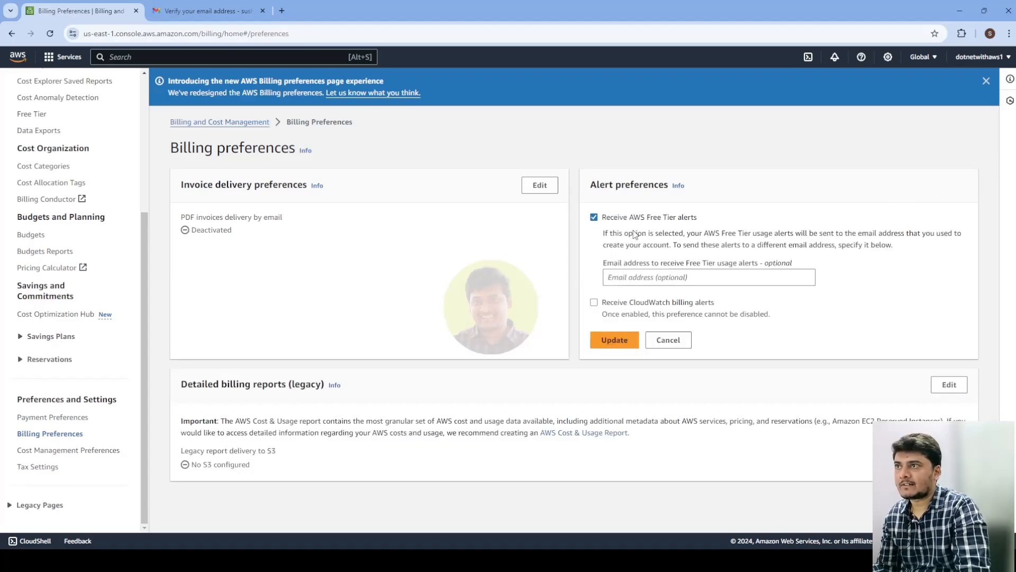
{"action": "left_click", "coordinate": [647, 279]}
{"action": "key", "text": "ctrl+v"}
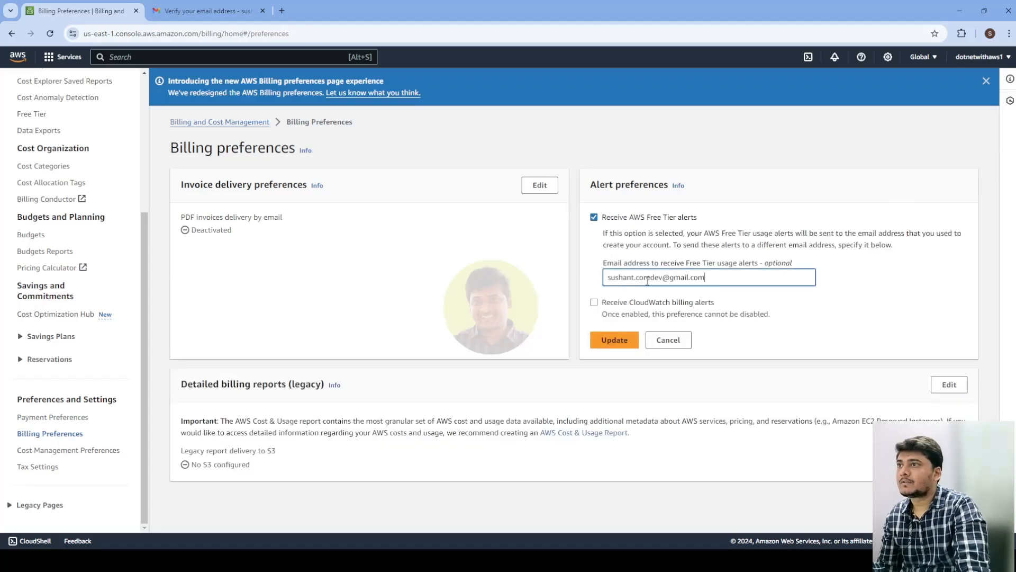
{"action": "left_click", "coordinate": [623, 343]}
- Turn on PDF invoice delivery by email and save the invoice preference
{"action": "left_click", "coordinate": [545, 213]}
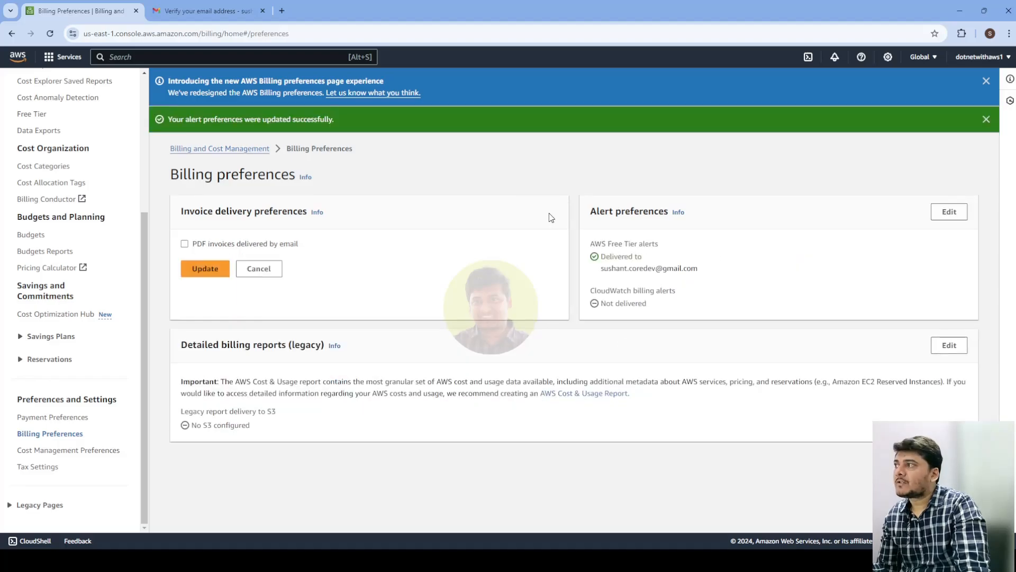
{"action": "left_click", "coordinate": [244, 243]}
{"action": "left_click", "coordinate": [208, 270]}
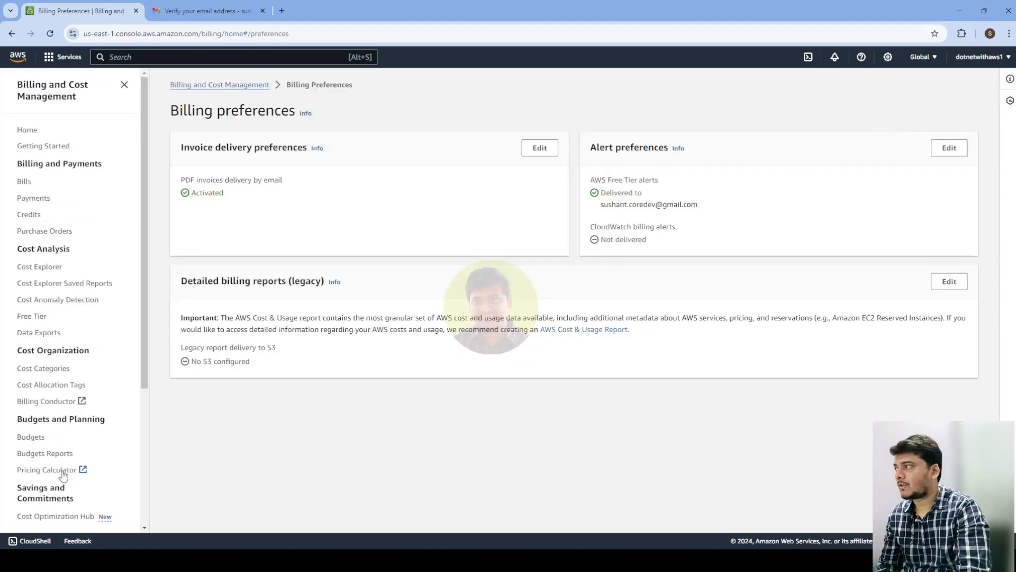
{"action": "left_click", "coordinate": [989, 59]}
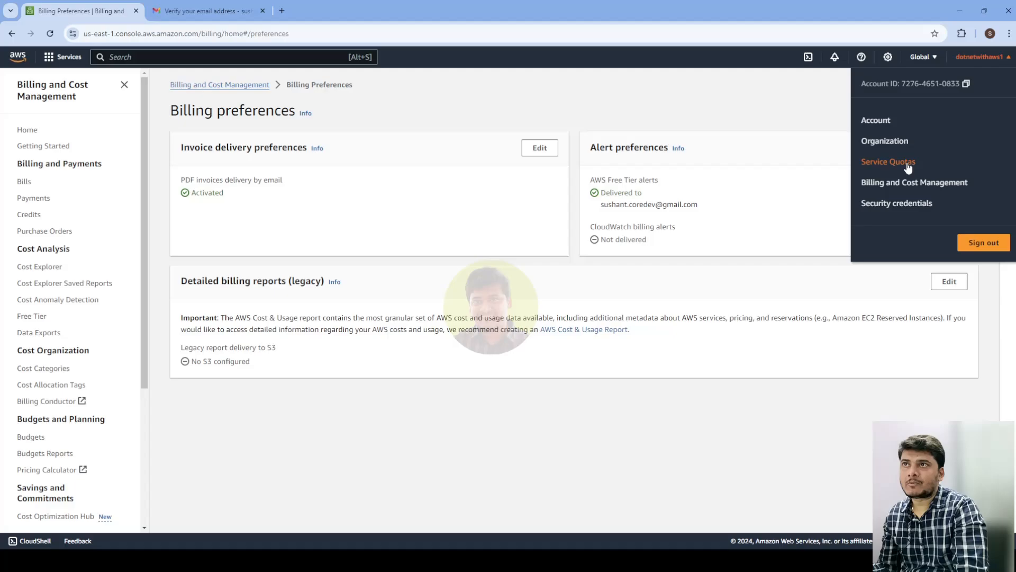
- Open the root user's security credentials, review the missing-MFA warning, and begin assigning an MFA device
{"action": "left_click", "coordinate": [899, 207]}
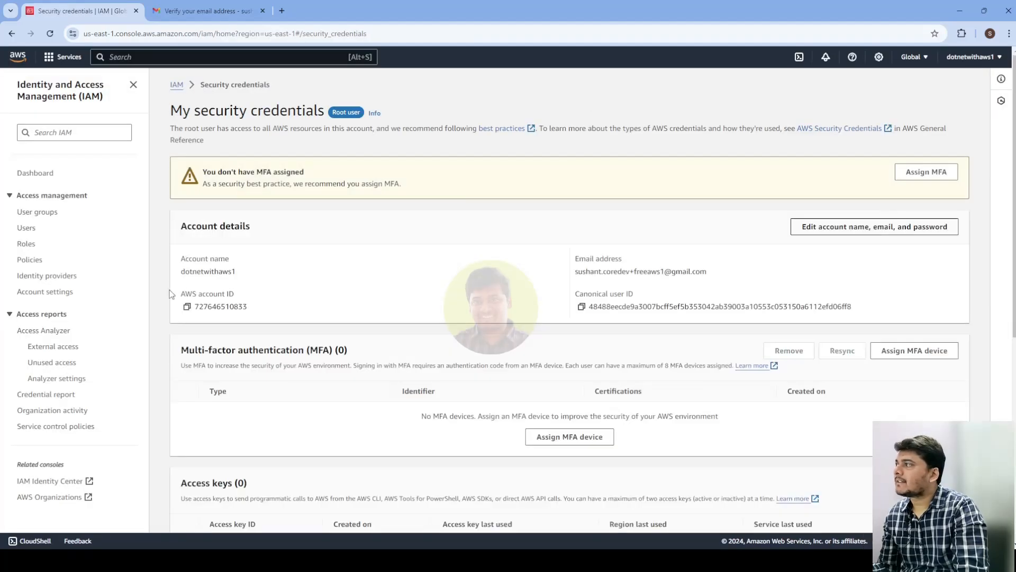
{"action": "left_click_drag", "start_coordinate": [202, 171], "coordinate": [360, 173]}
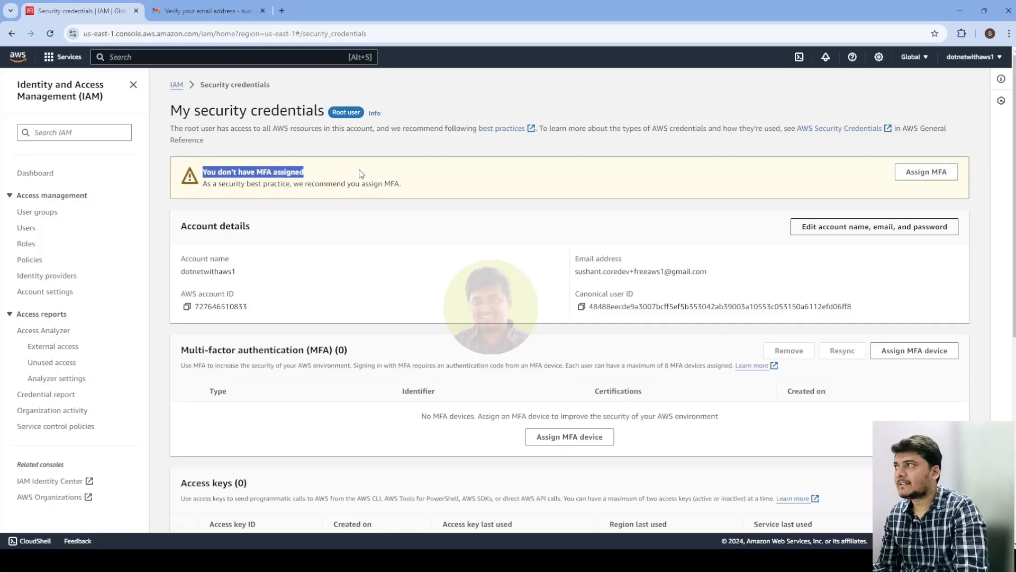
{"action": "left_click_drag", "start_coordinate": [218, 184], "coordinate": [418, 186]}
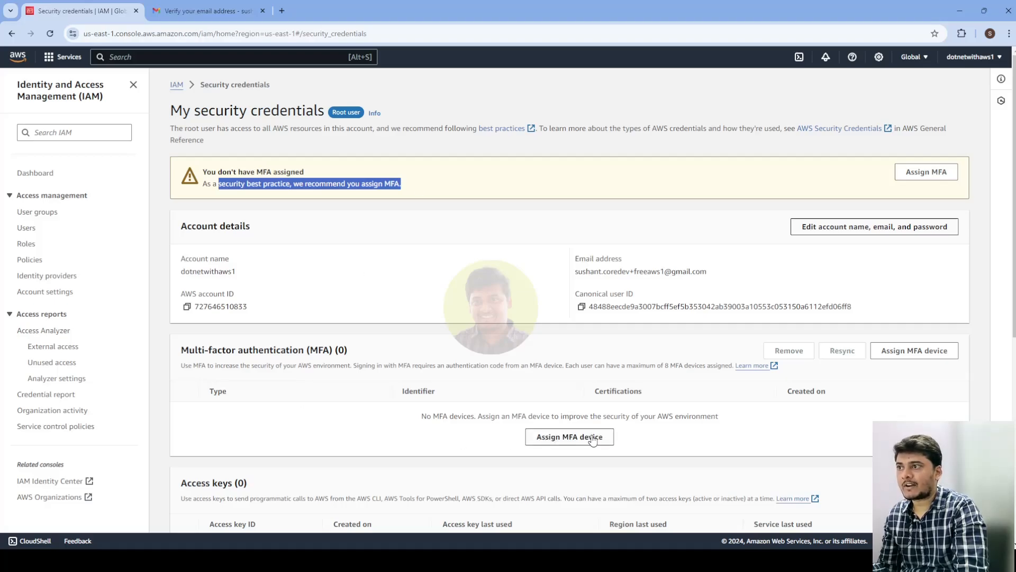
{"action": "left_click", "coordinate": [925, 173]}
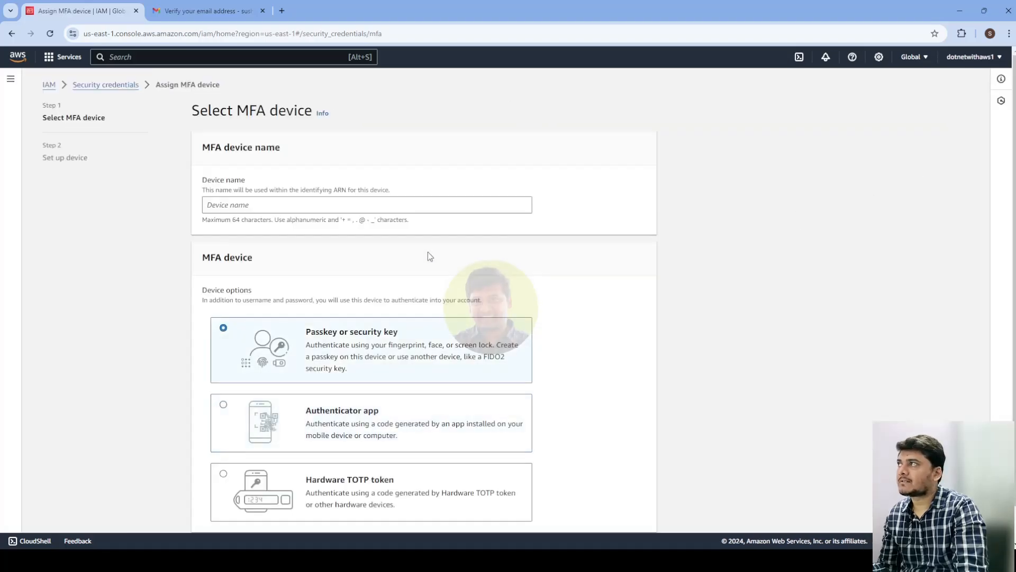
- Name the MFA device 'AWS Free Tier 1', choose Authenticator app as its type, and continue
{"action": "left_click", "coordinate": [283, 206]}
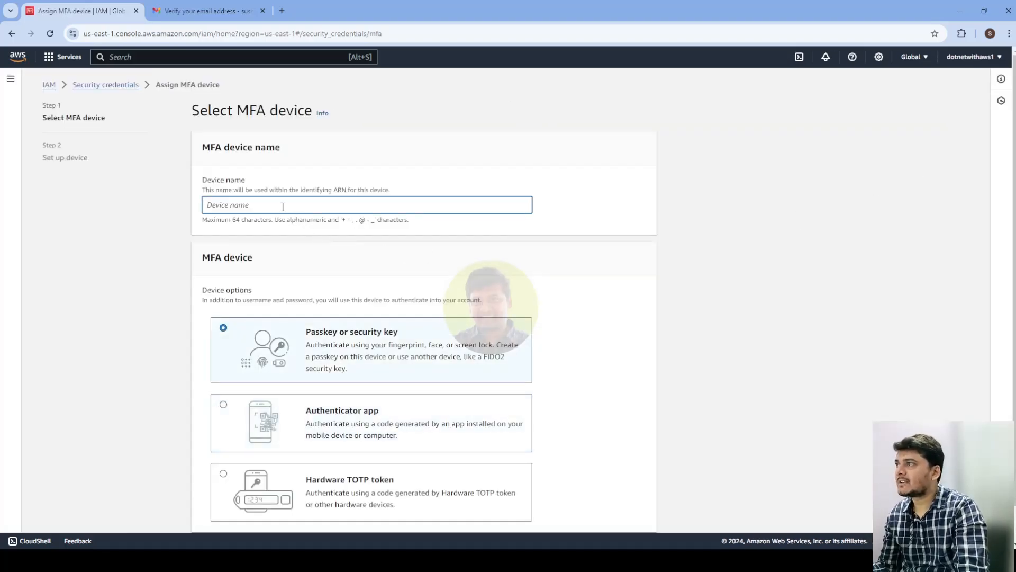
{"action": "type", "text": "Free"}
{"action": "key", "text": "ctrl+a"}
{"action": "key", "text": "BackSpace"}
{"action": "type", "text": "AWS"}
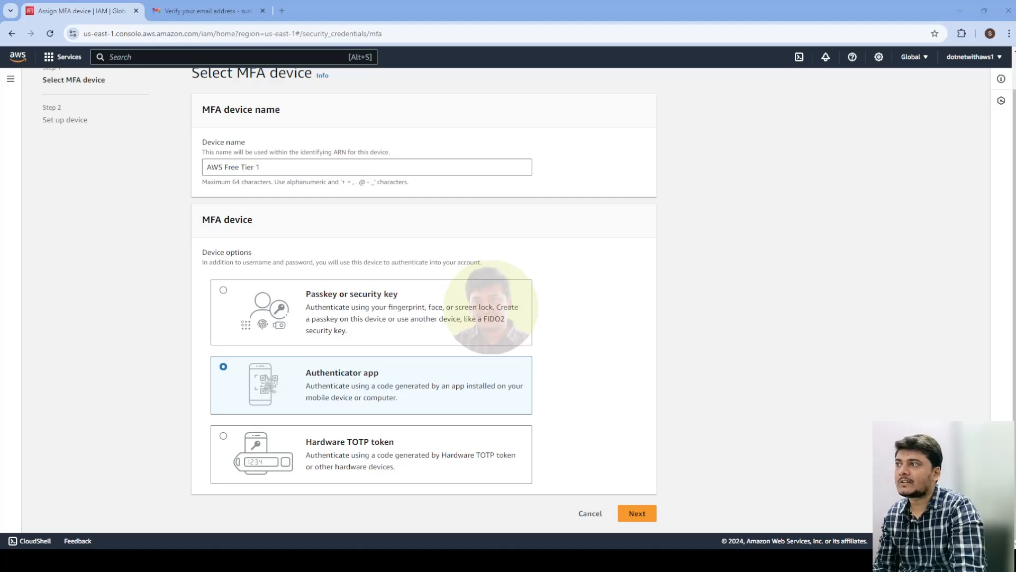
{"action": "left_click", "coordinate": [321, 295]}
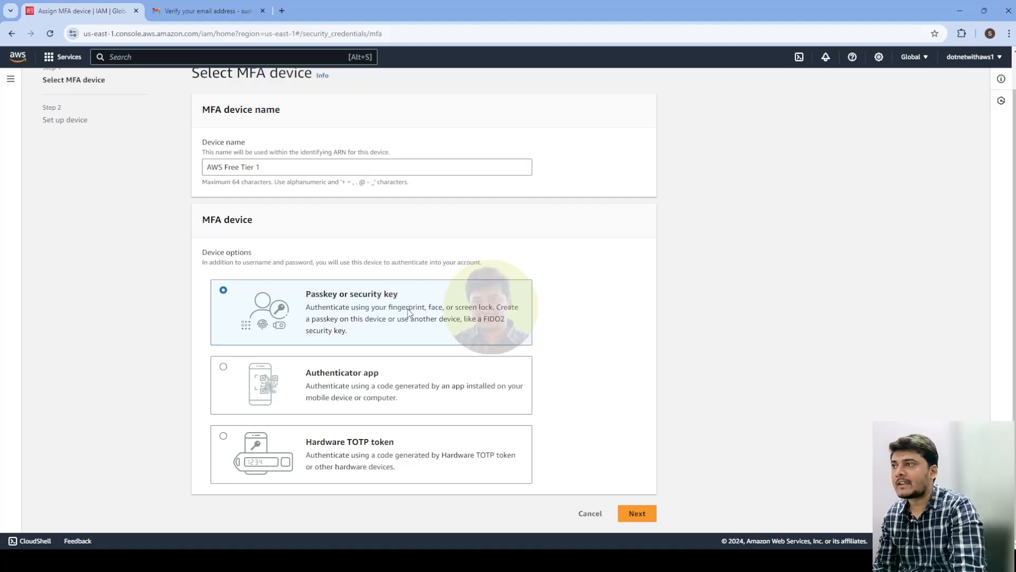
{"action": "left_click", "coordinate": [331, 379]}
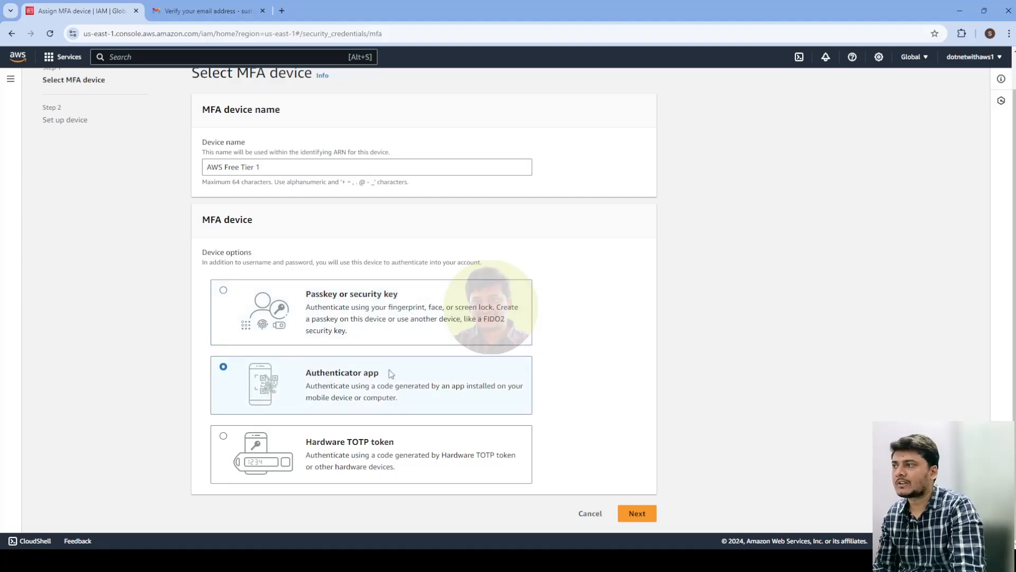
{"action": "left_click", "coordinate": [646, 521]}
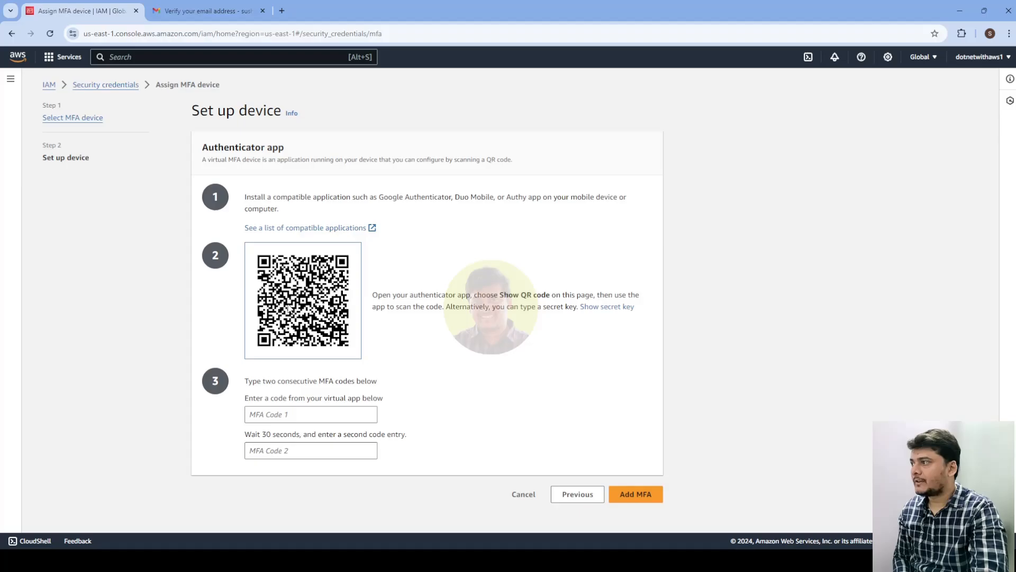
{"action": "scroll", "coordinate": [407, 389], "scroll_direction": "down", "scroll_amount": 15}
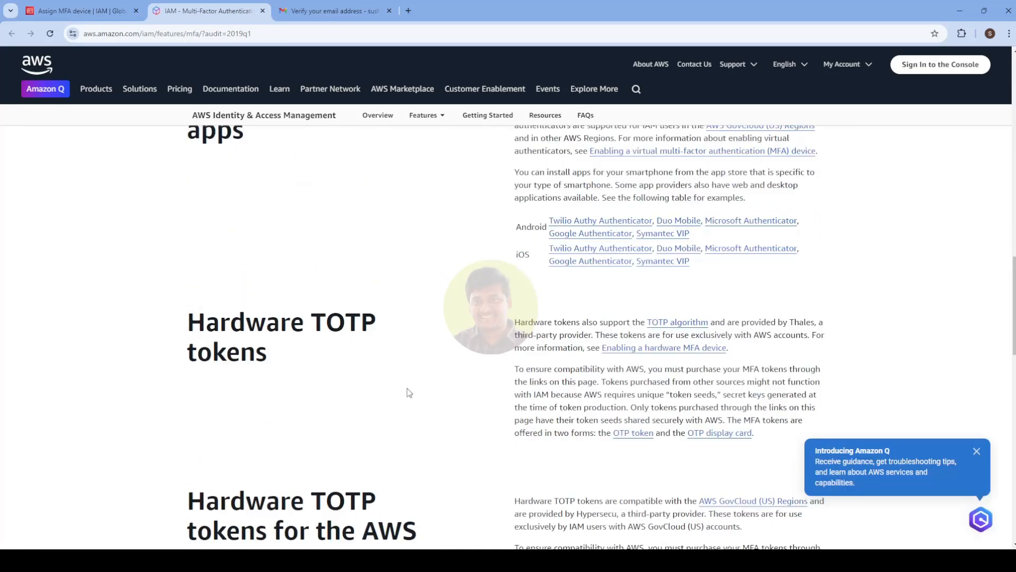
{"action": "scroll", "coordinate": [407, 388], "scroll_direction": "up", "scroll_amount": 2}
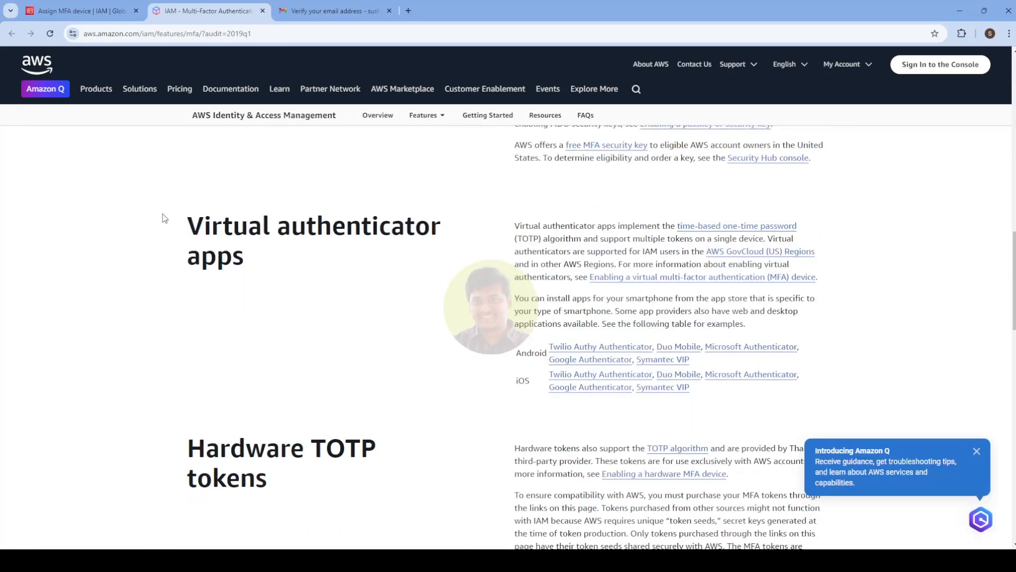
{"action": "left_click_drag", "start_coordinate": [161, 218], "coordinate": [279, 259]}
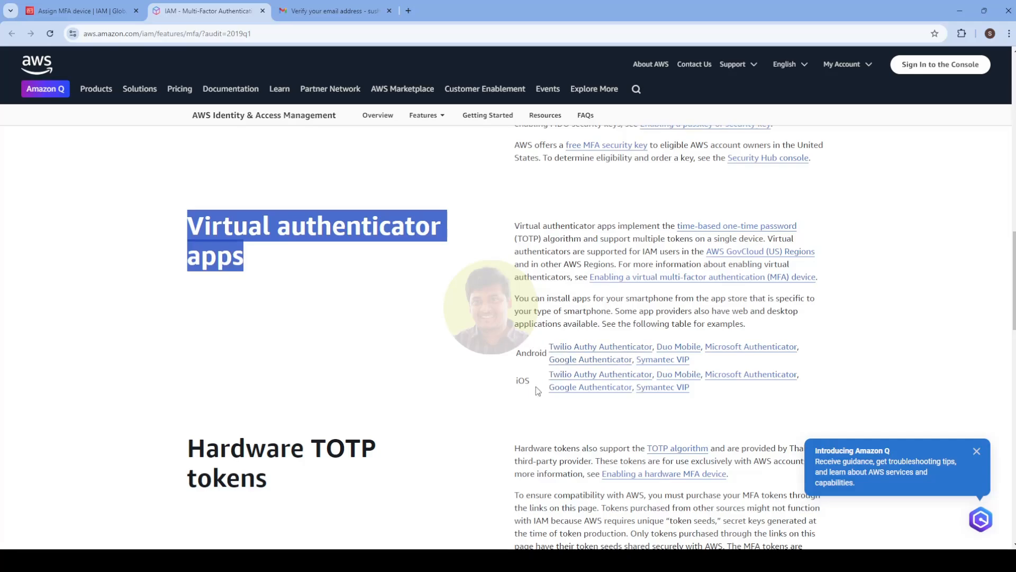
{"action": "left_click", "coordinate": [518, 353]}
{"action": "left_click_drag", "start_coordinate": [517, 353], "coordinate": [776, 392]}
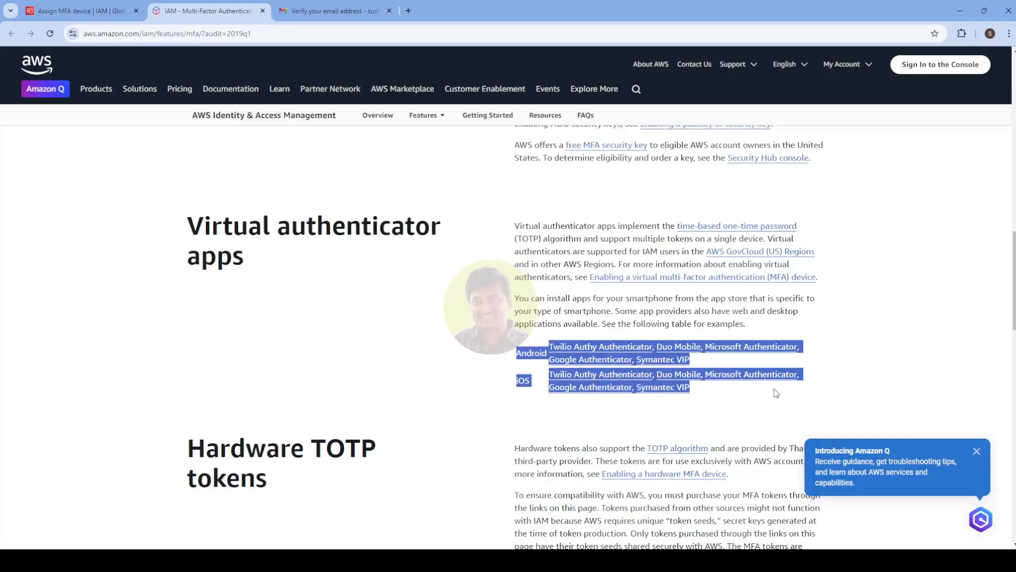
{"action": "left_click", "coordinate": [630, 310]}
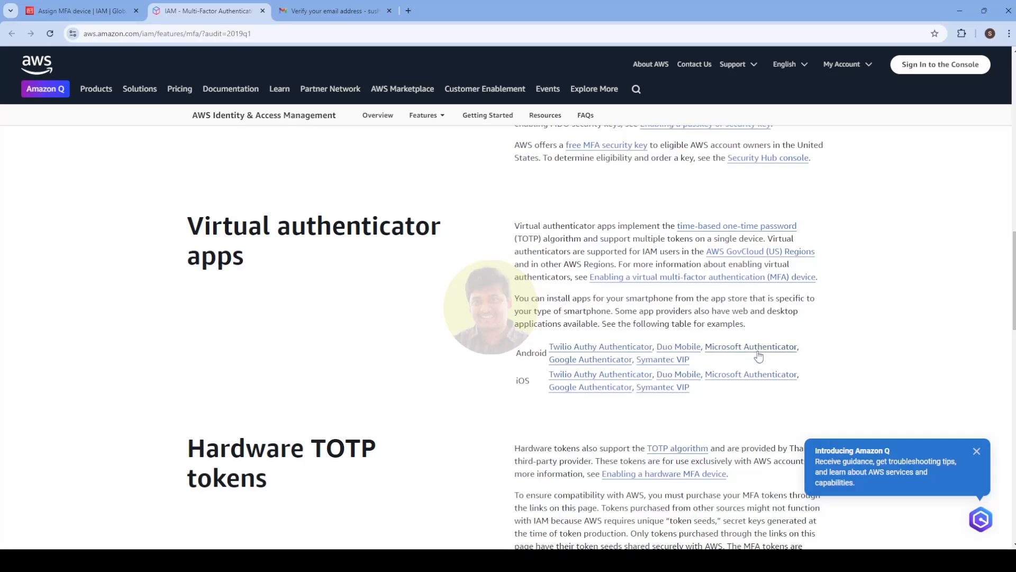
{"action": "key", "text": "ctrl+shift+Tab"}
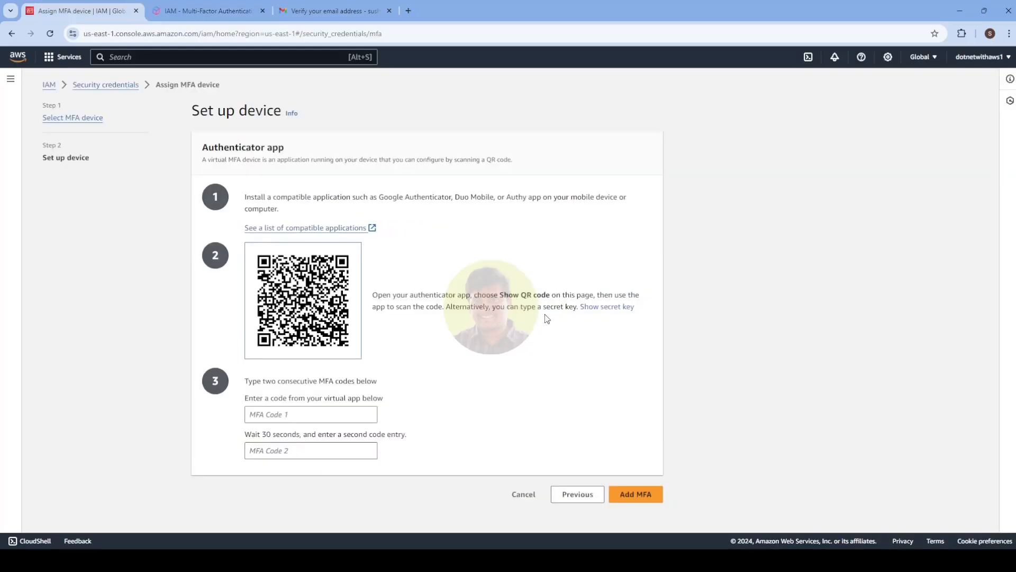
- Enter two consecutive authenticator codes and add the virtual MFA device to the root user
{"action": "left_click", "coordinate": [300, 421]}
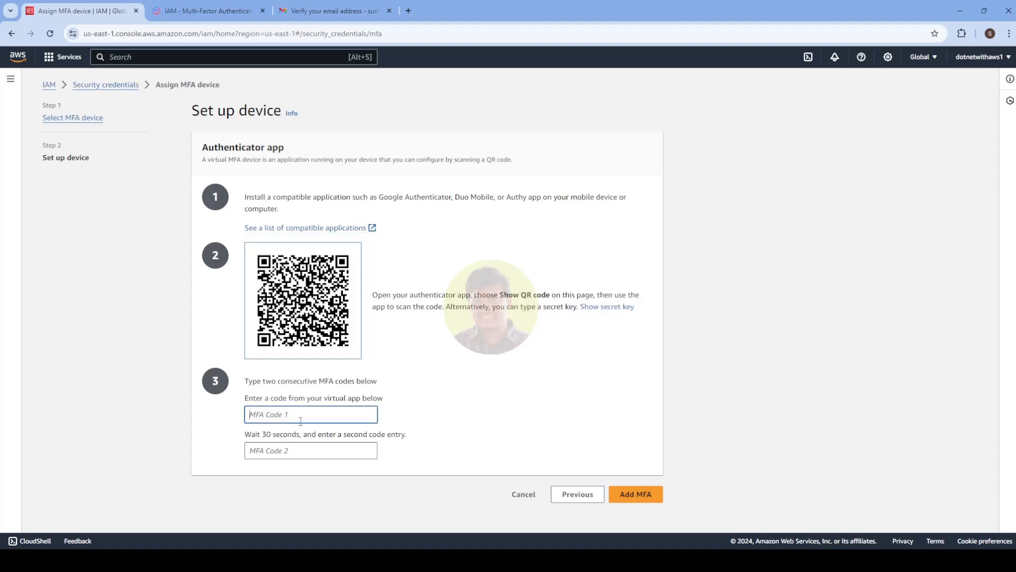
{"action": "left_click", "coordinate": [272, 451]}
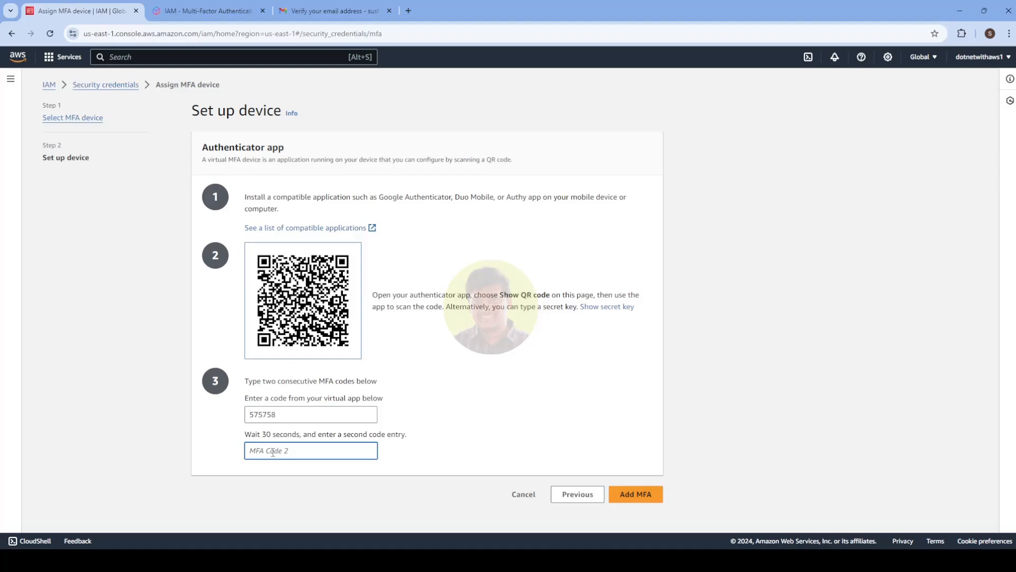
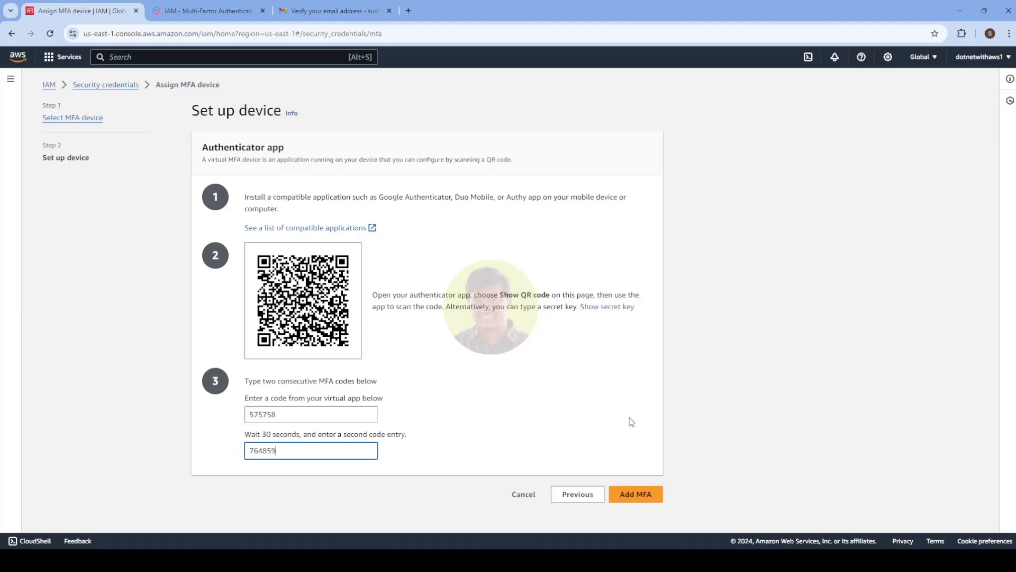
{"action": "left_click", "coordinate": [647, 494]}
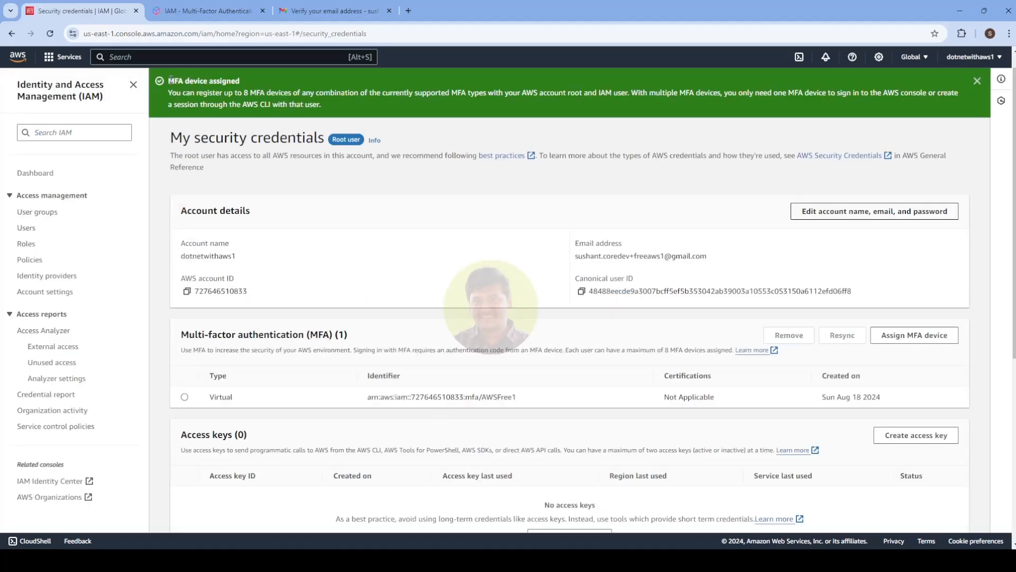
{"action": "left_click_drag", "start_coordinate": [168, 80], "coordinate": [260, 87]}
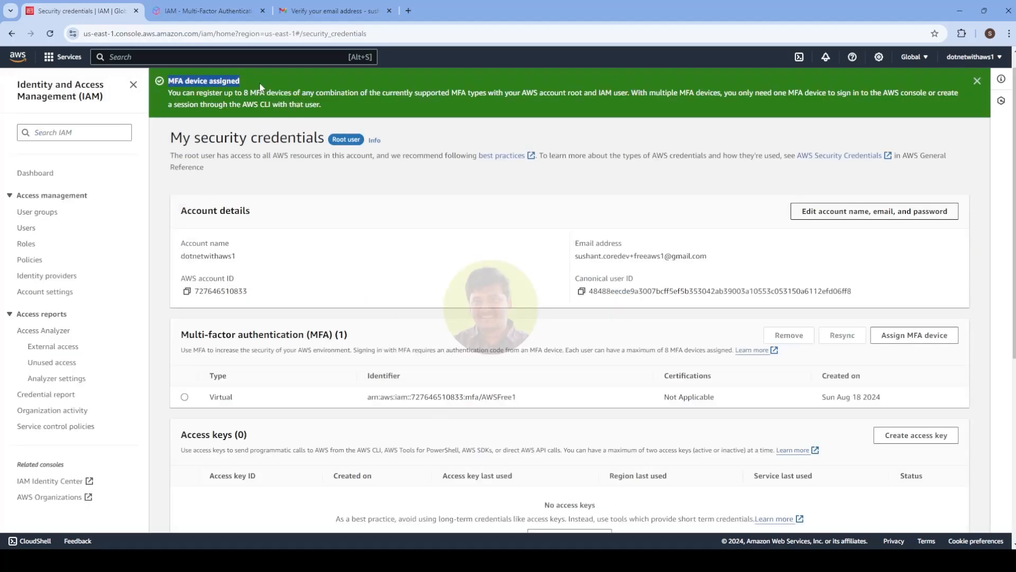
{"action": "left_click", "coordinate": [214, 121]}
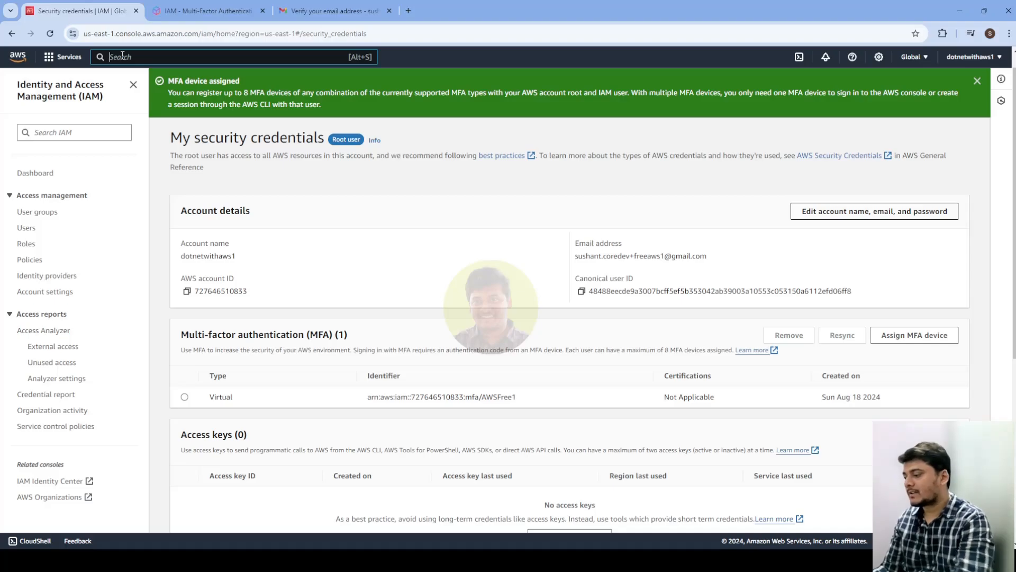
- Go to IAM Users and start a new user named coredev
{"action": "type", "text": "IAM"}
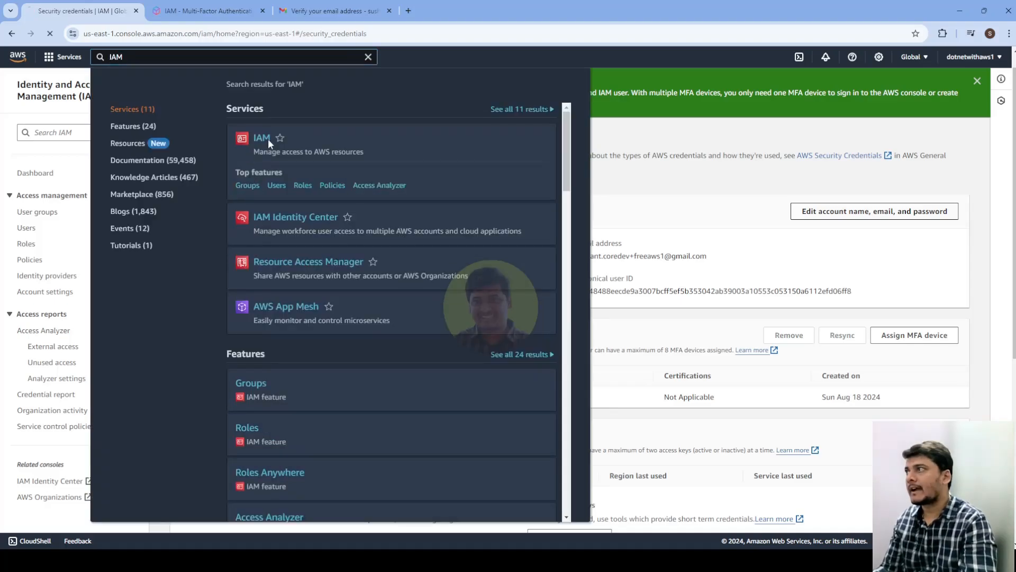
{"action": "left_click", "coordinate": [268, 139]}
{"action": "left_click", "coordinate": [32, 232]}
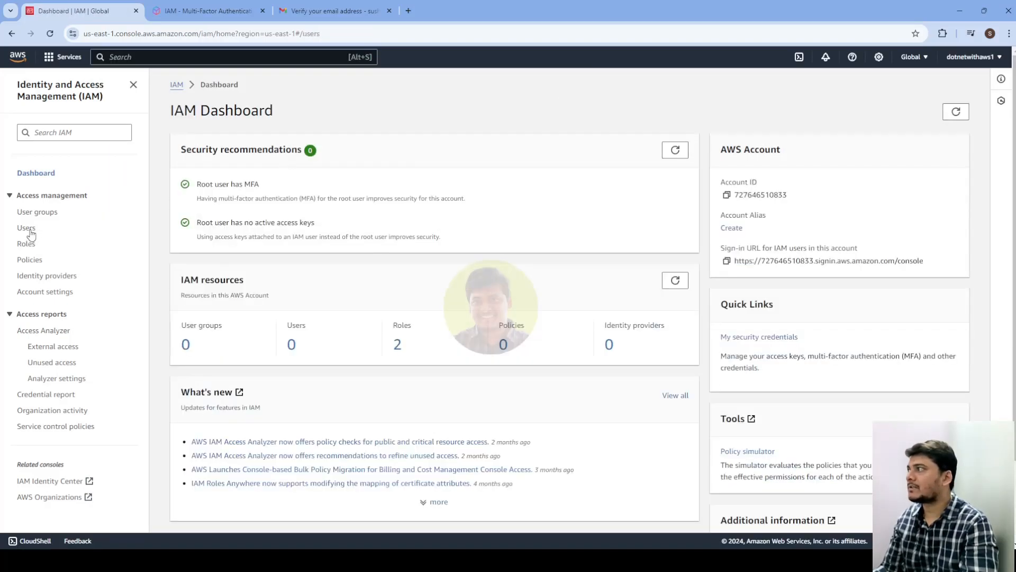
{"action": "left_click", "coordinate": [949, 125]}
{"action": "left_click", "coordinate": [293, 208]}
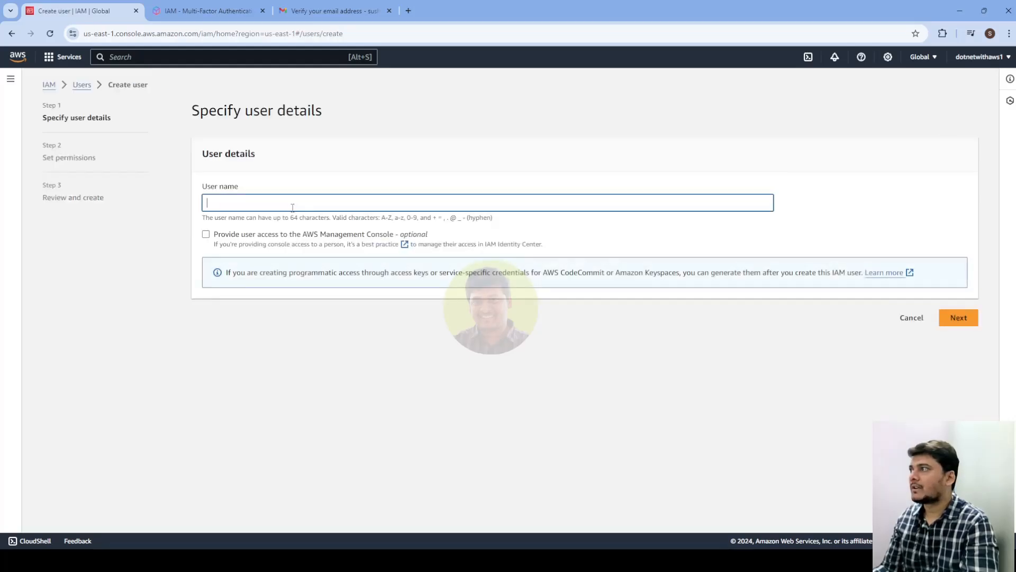
{"action": "type", "text": "coredev"}
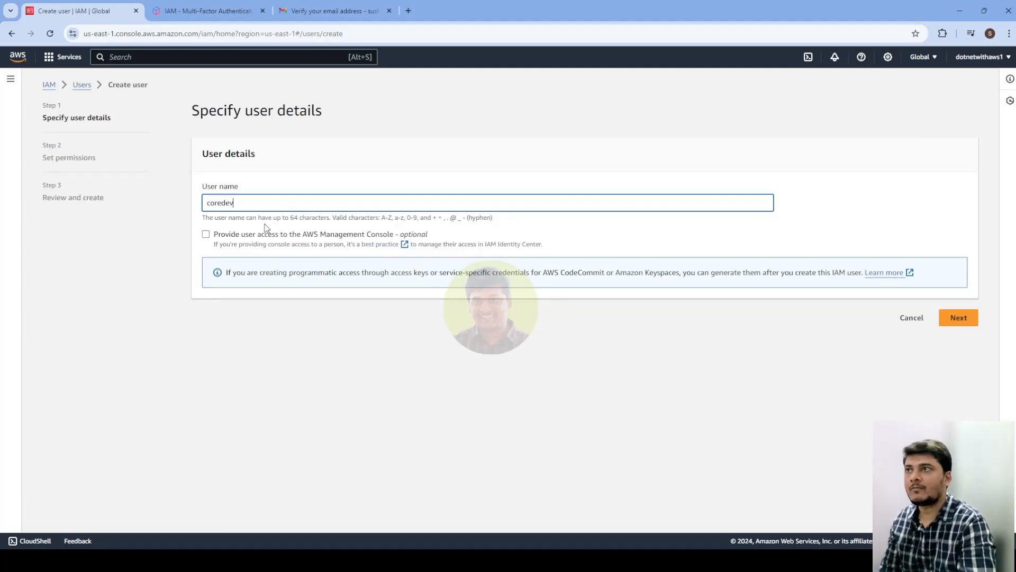
- Give coredev console access as an IAM user with a custom password and no forced reset
{"action": "left_click", "coordinate": [218, 235]}
{"action": "left_click_drag", "start_coordinate": [258, 234], "coordinate": [434, 235]}
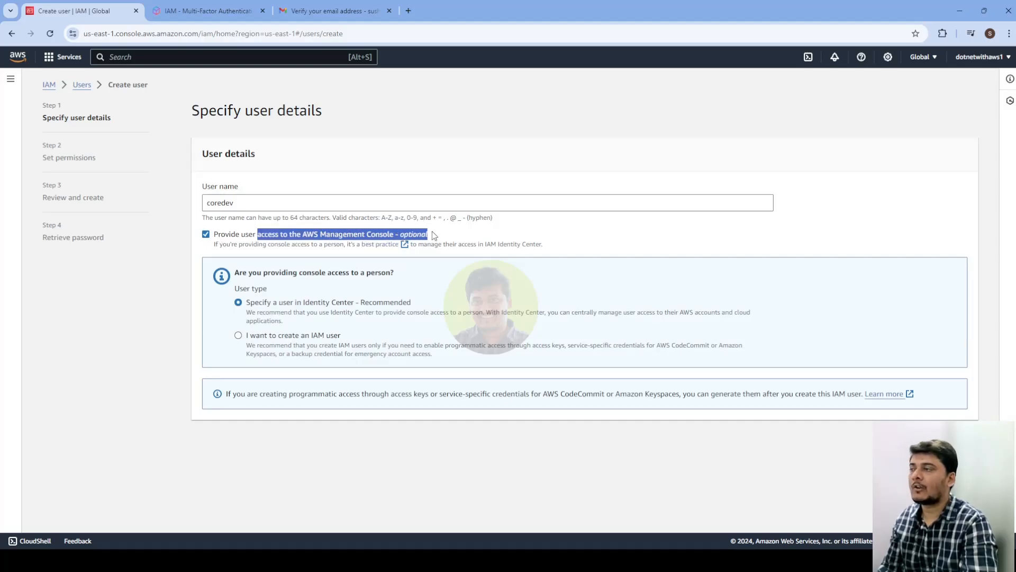
{"action": "left_click", "coordinate": [307, 307]}
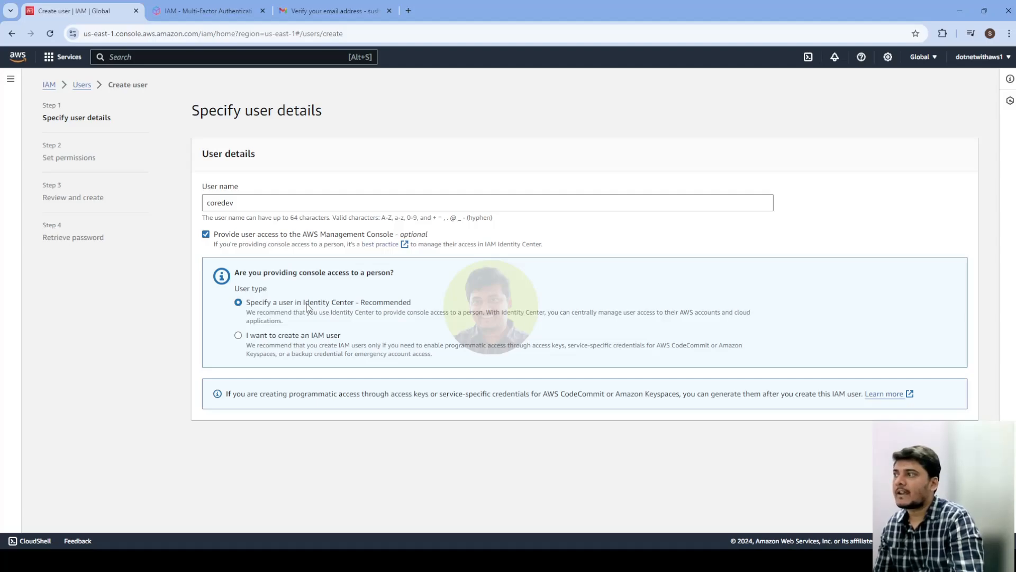
{"action": "left_click", "coordinate": [274, 343]}
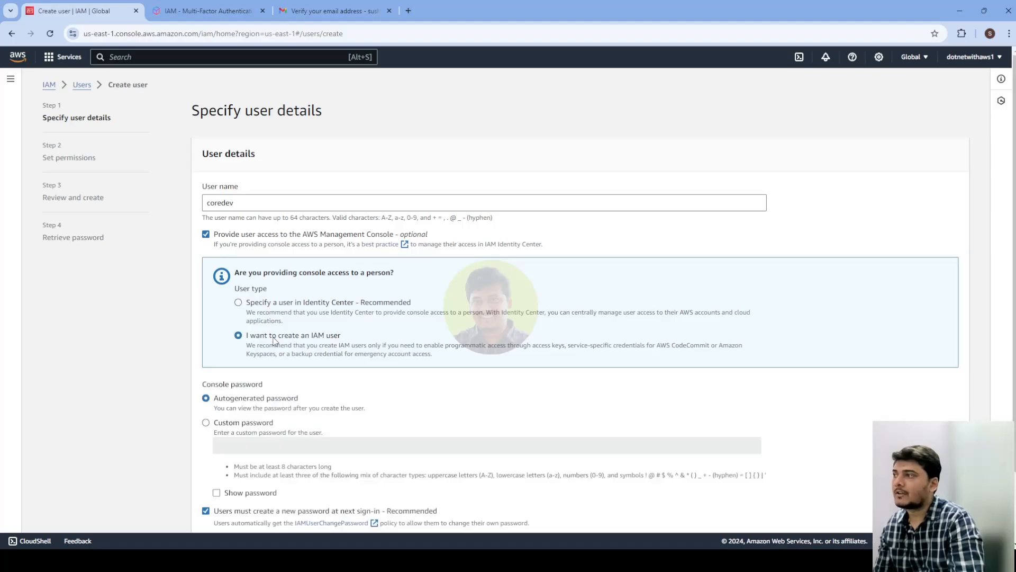
{"action": "scroll", "coordinate": [272, 358], "scroll_direction": "down", "scroll_amount": 2}
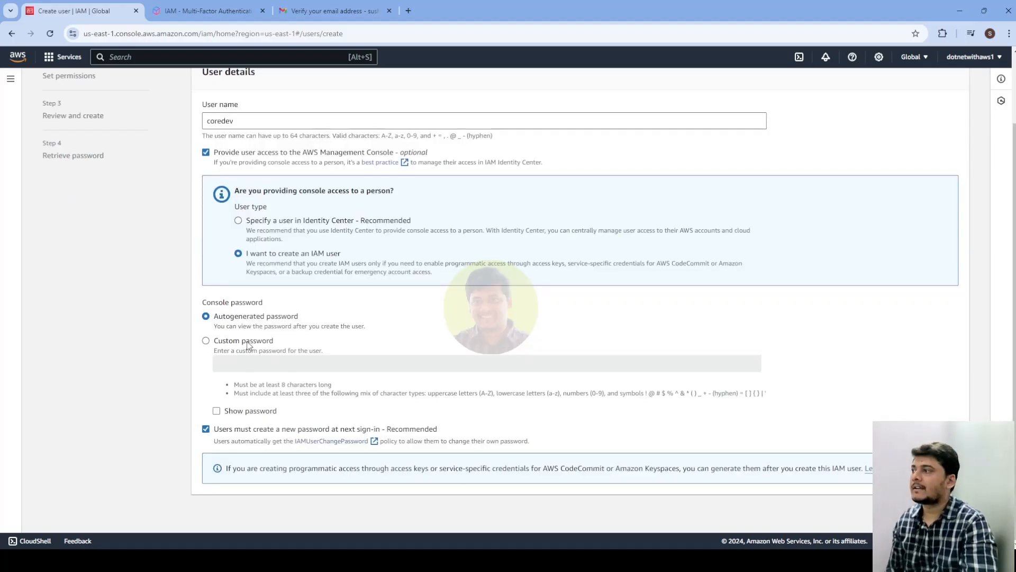
{"action": "left_click", "coordinate": [249, 345]}
{"action": "left_click", "coordinate": [241, 360]}
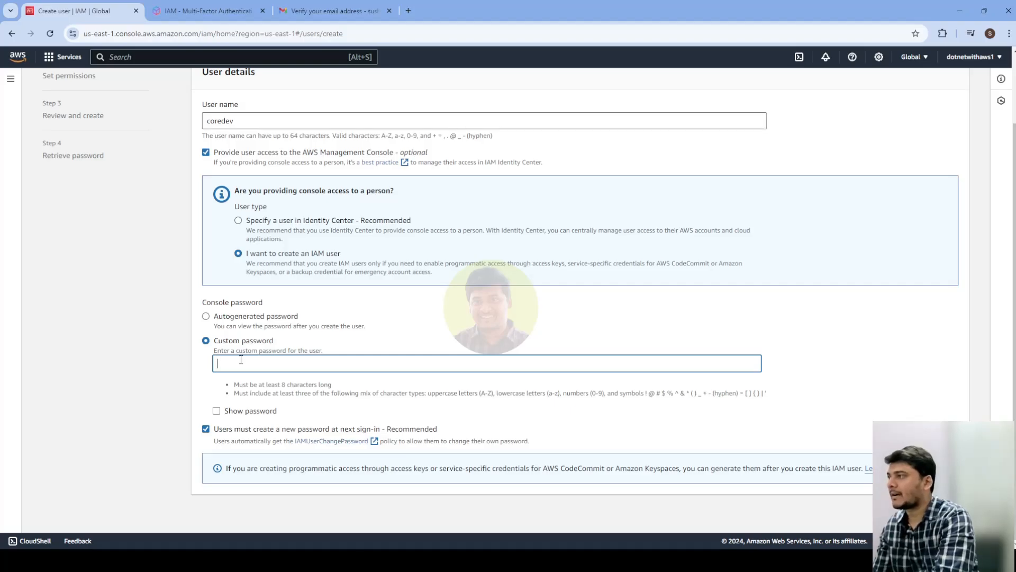
{"action": "type", "text": "•••••••••••"}
{"action": "left_click", "coordinate": [205, 429]}
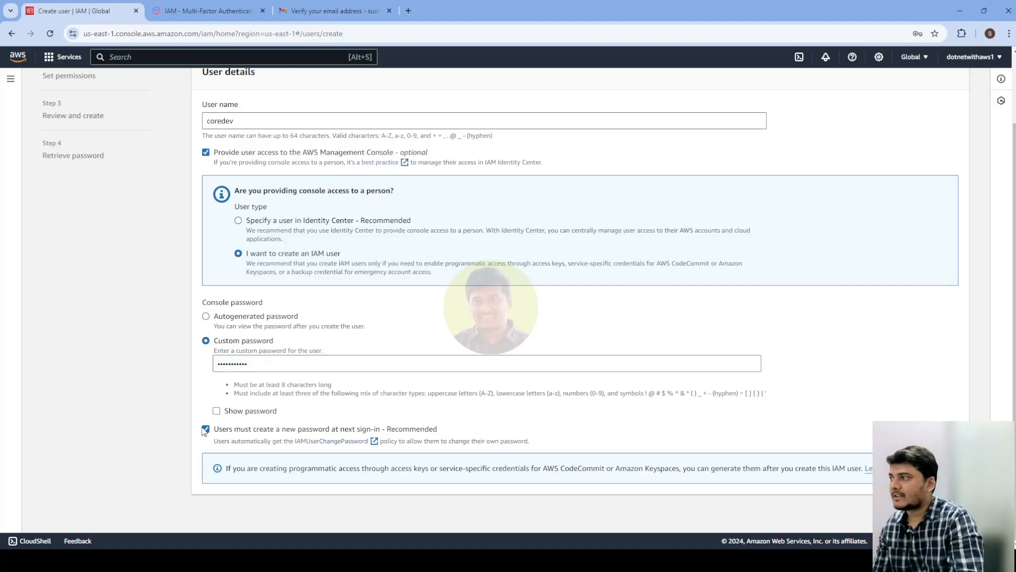
{"action": "left_click", "coordinate": [205, 430]}
{"action": "mouse_move", "coordinate": [270, 428]}
{"action": "left_mouse_down"}
{"action": "mouse_move", "coordinate": [410, 426]}
{"action": "mouse_move", "coordinate": [276, 428]}
{"action": "left_mouse_up"}
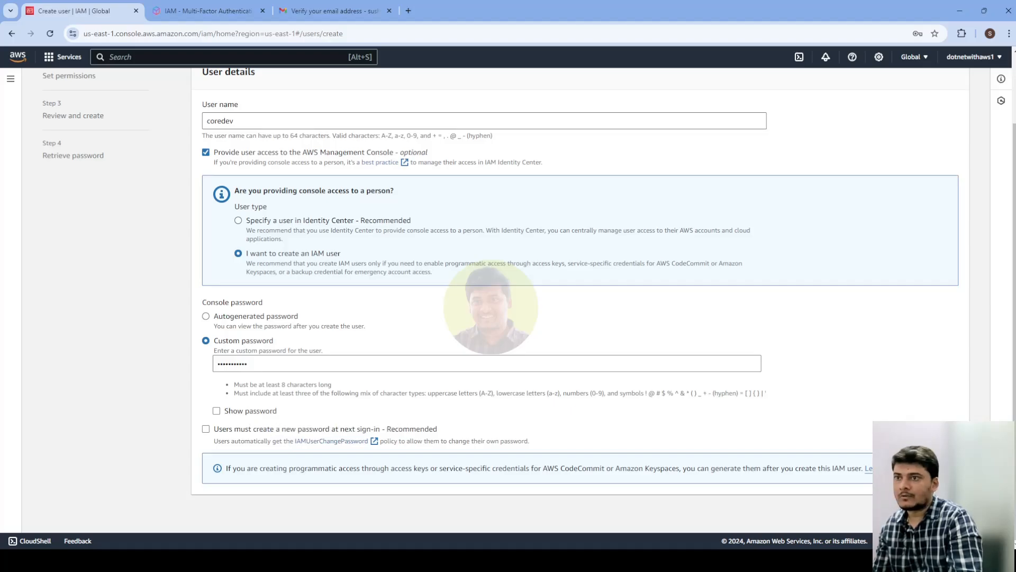
{"action": "left_click", "coordinate": [950, 513]}
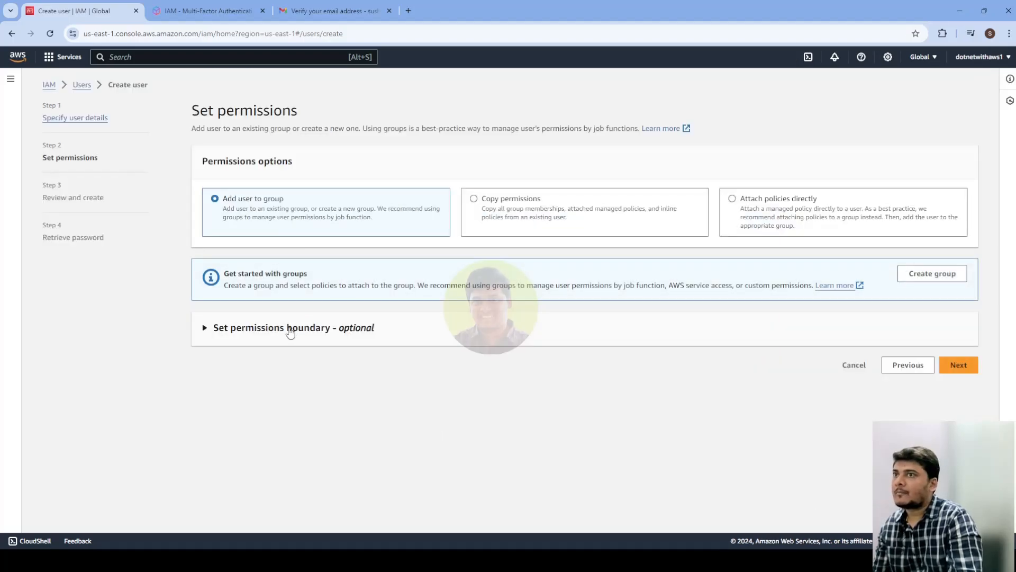
- Skip the permissions settings and create the coredev user
{"action": "left_click", "coordinate": [275, 343]}
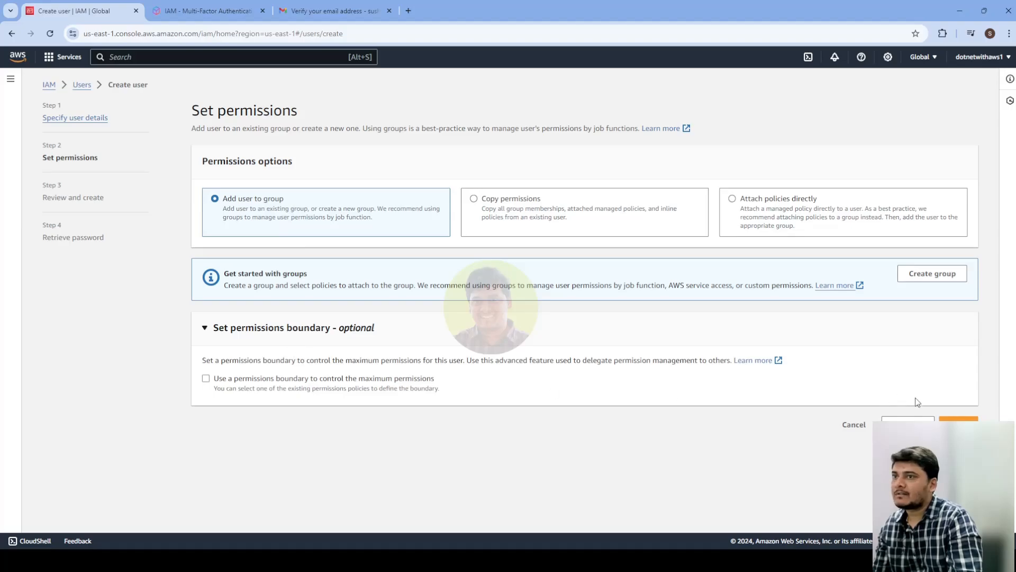
{"action": "left_click", "coordinate": [959, 423]}
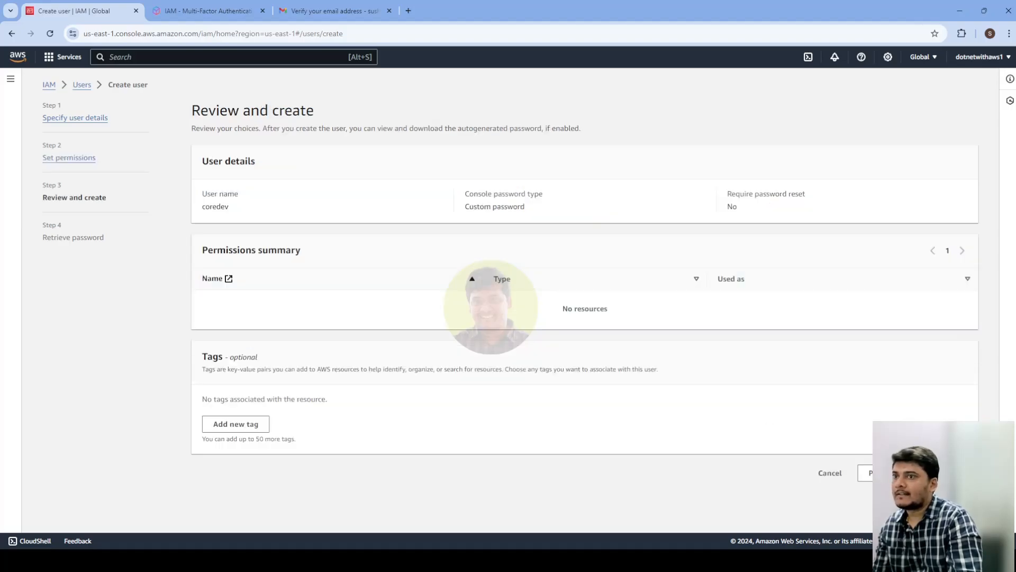
{"action": "left_click", "coordinate": [948, 473]}
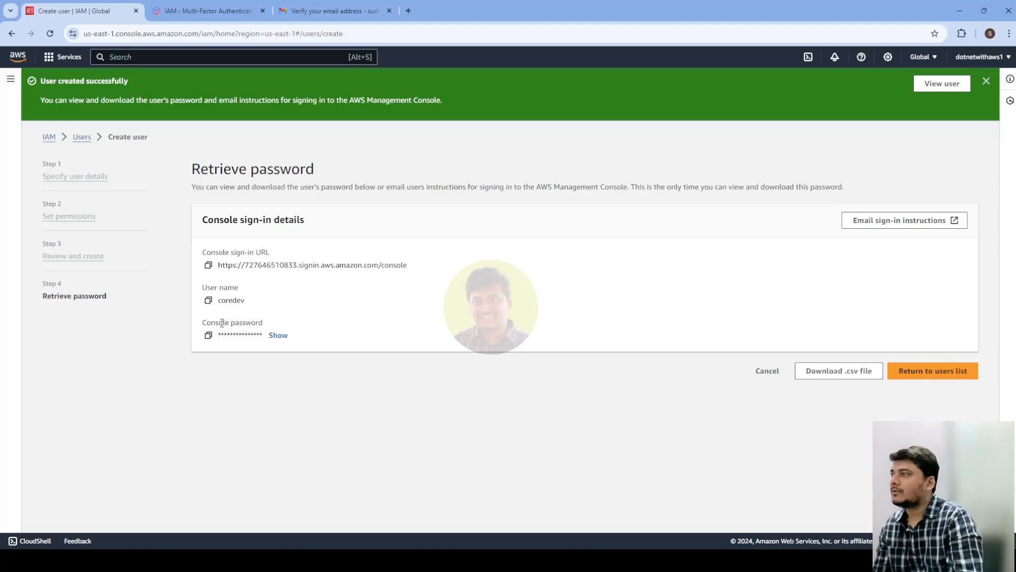
- Select coredev's console sign-in URL and user name, then duplicate the console tab
{"action": "left_click_drag", "start_coordinate": [382, 266], "coordinate": [460, 264]}
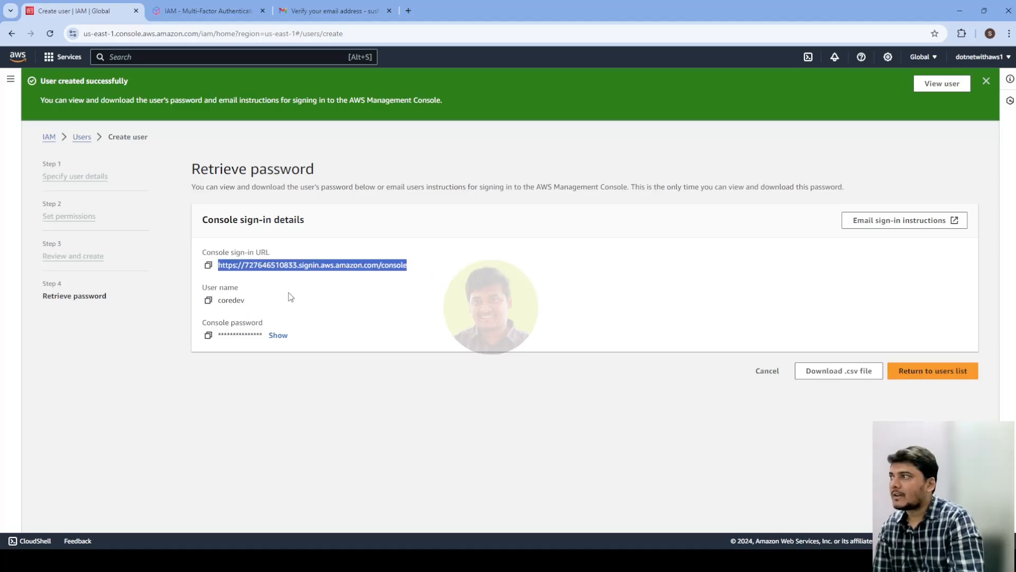
{"action": "double_click", "coordinate": [224, 301]}
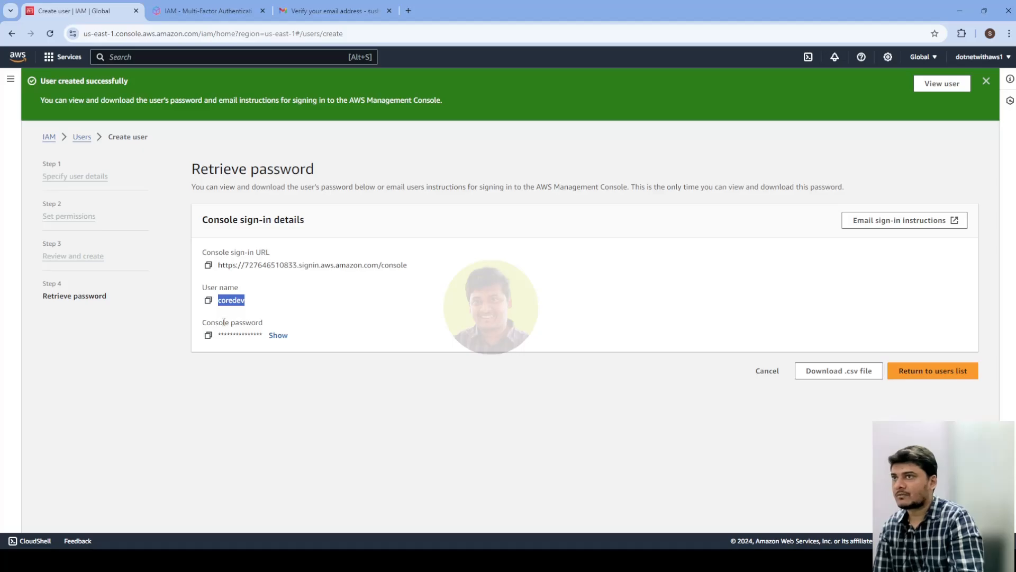
{"action": "left_click", "coordinate": [134, 106]}
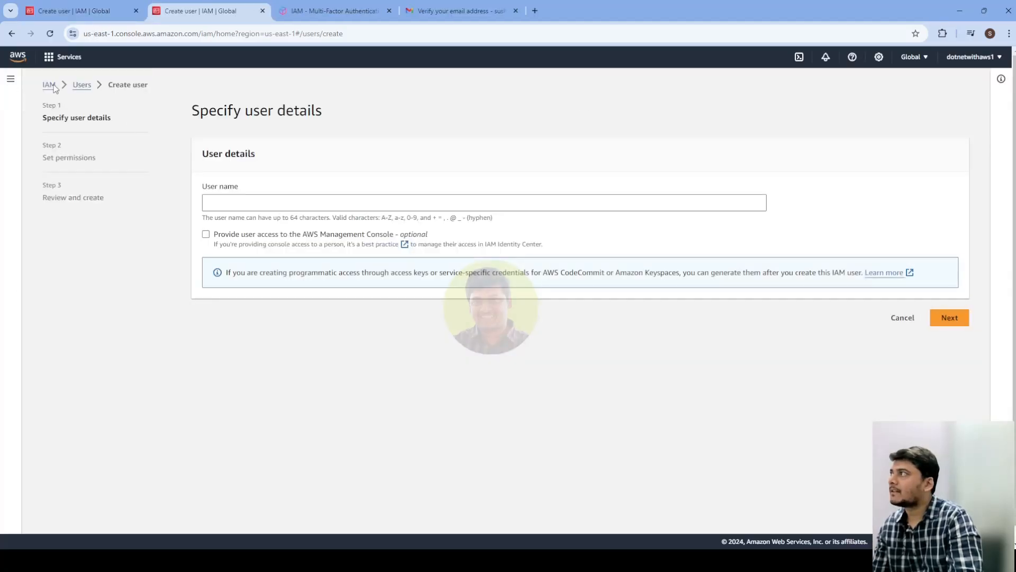
- From the IAM dashboard, try setting the account alias to dotnetwithaws
{"action": "left_click", "coordinate": [52, 86]}
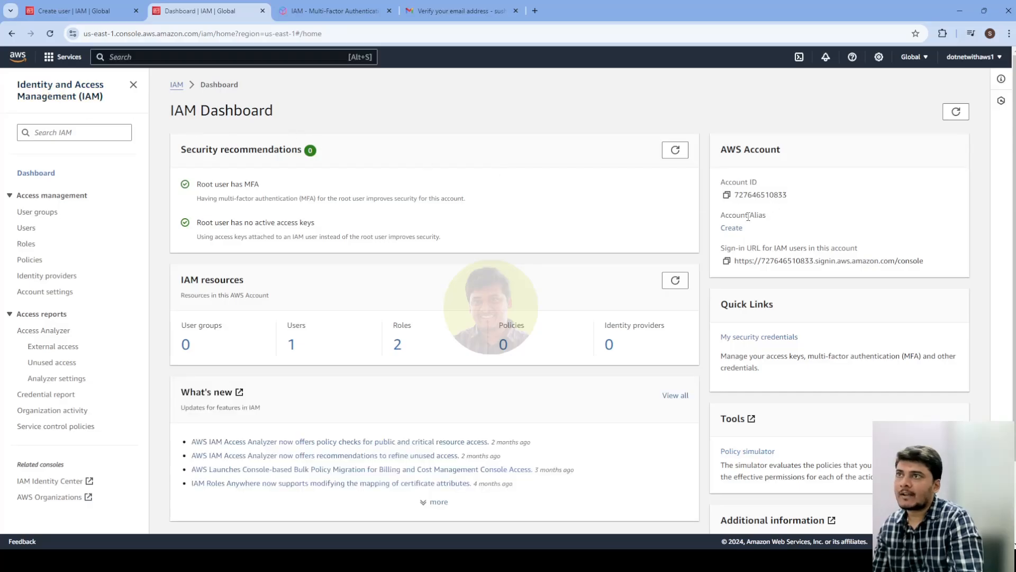
{"action": "double_click", "coordinate": [755, 195]}
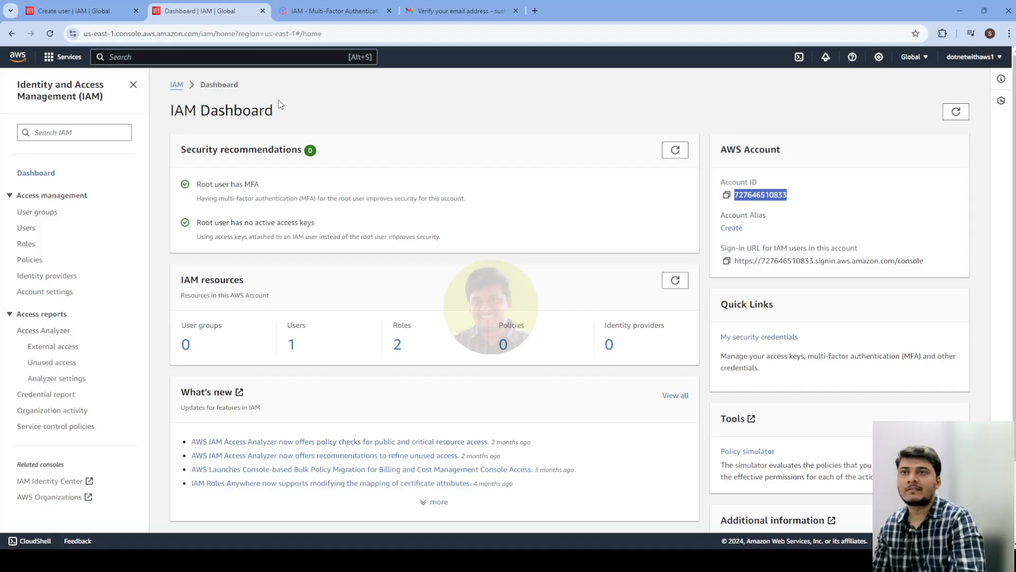
{"action": "left_click", "coordinate": [732, 227]}
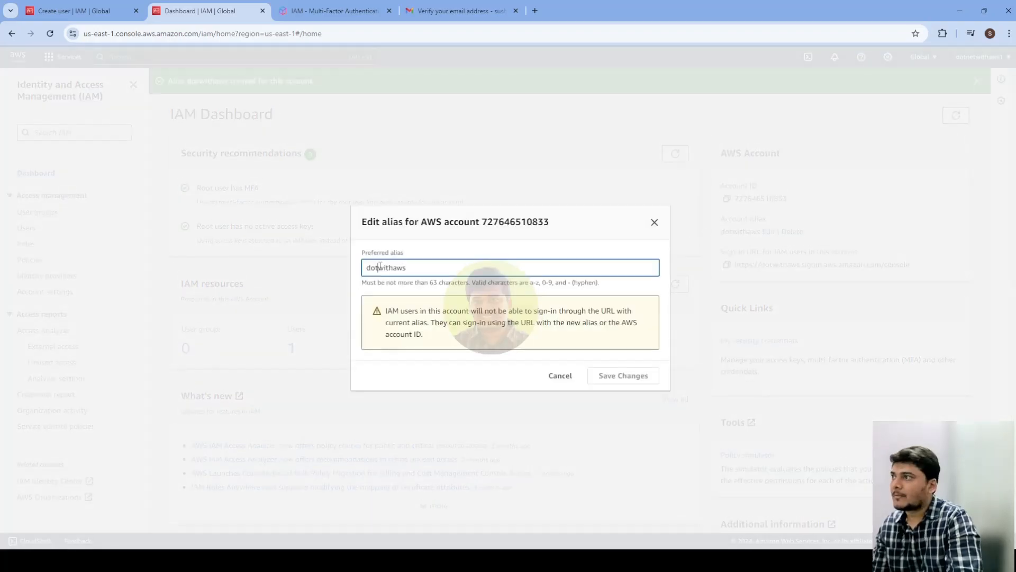
{"action": "double_click", "coordinate": [379, 267]}
{"action": "type", "text": "dotne"}
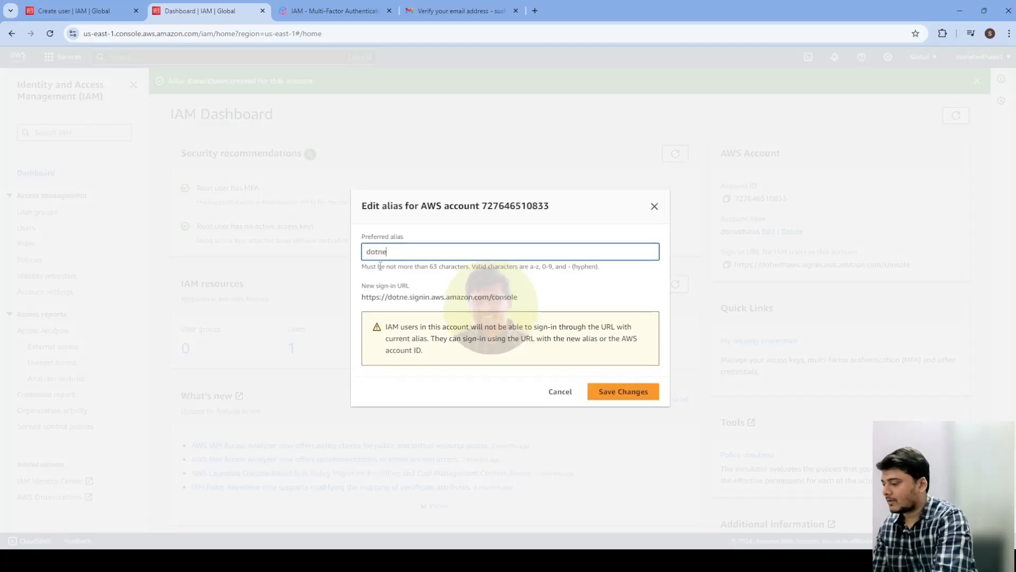
{"action": "type", "text": "twithaws"}
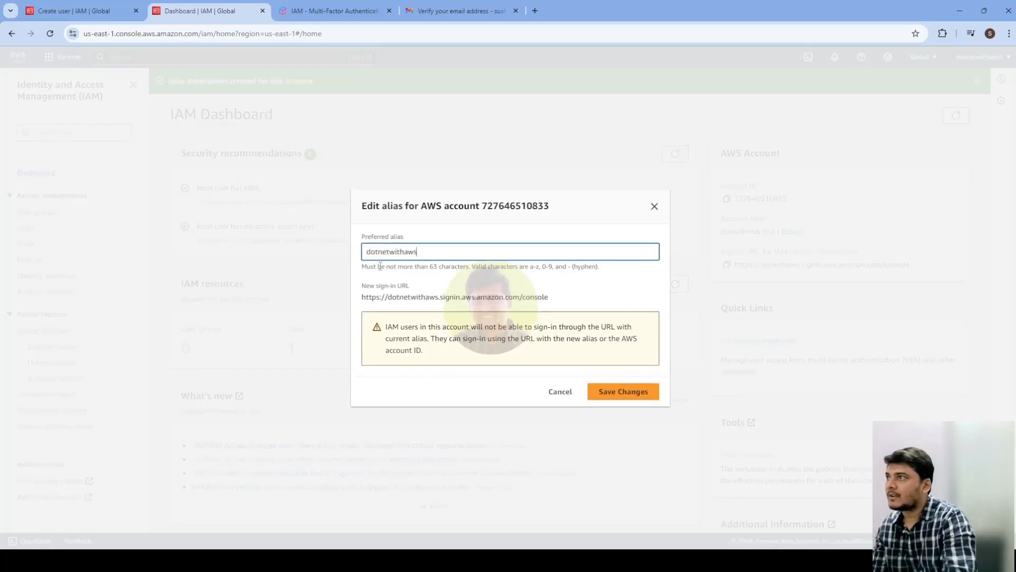
{"action": "left_click", "coordinate": [630, 392]}
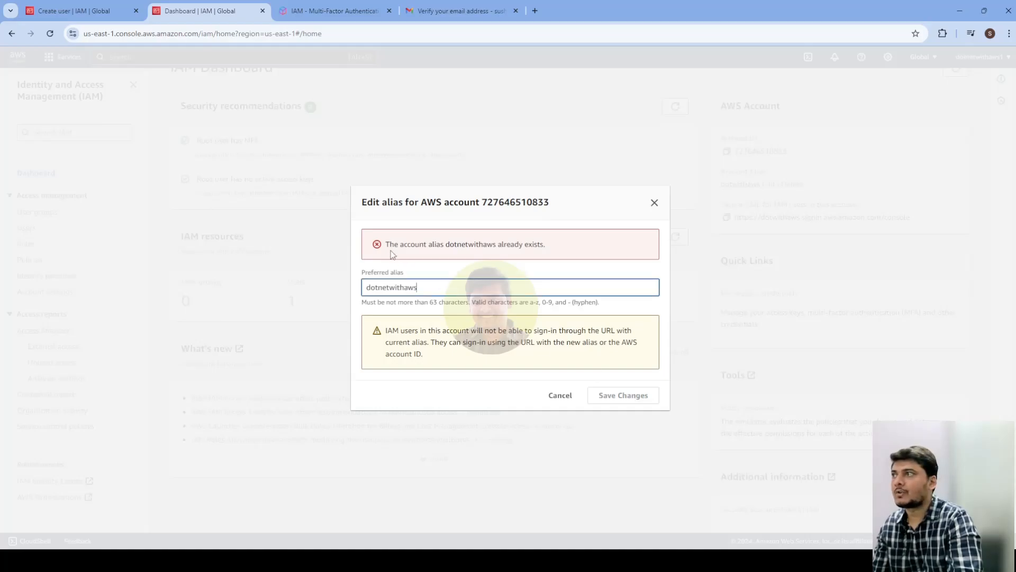
- Change the taken alias to dotnetwithaws1, save it, and return to coredev's sign-in details tab
{"action": "left_click_drag", "start_coordinate": [386, 248], "coordinate": [529, 243]}
{"action": "left_click", "coordinate": [431, 287]}
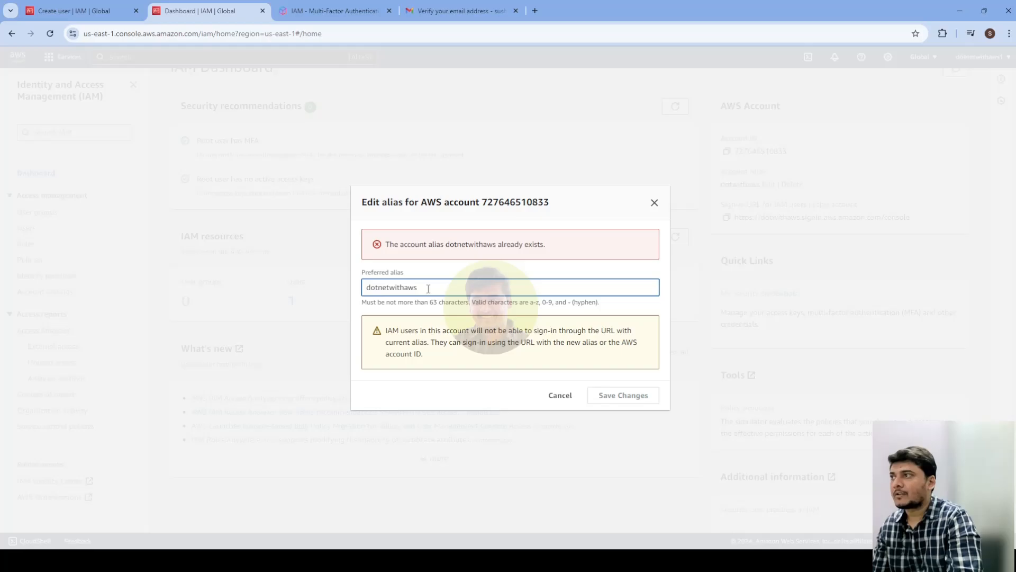
{"action": "type", "text": "1"}
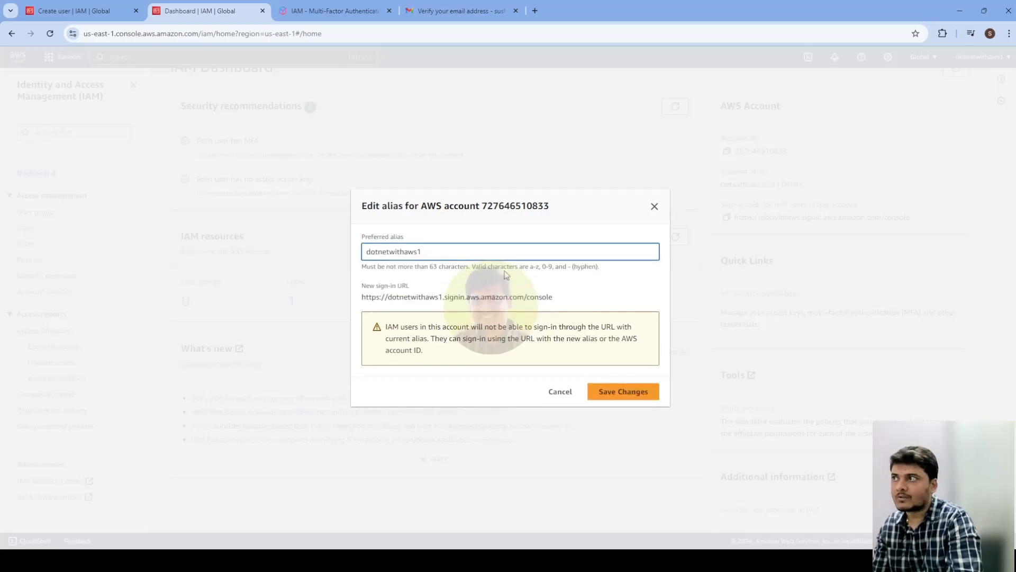
{"action": "left_click_drag", "start_coordinate": [424, 251], "coordinate": [353, 253]}
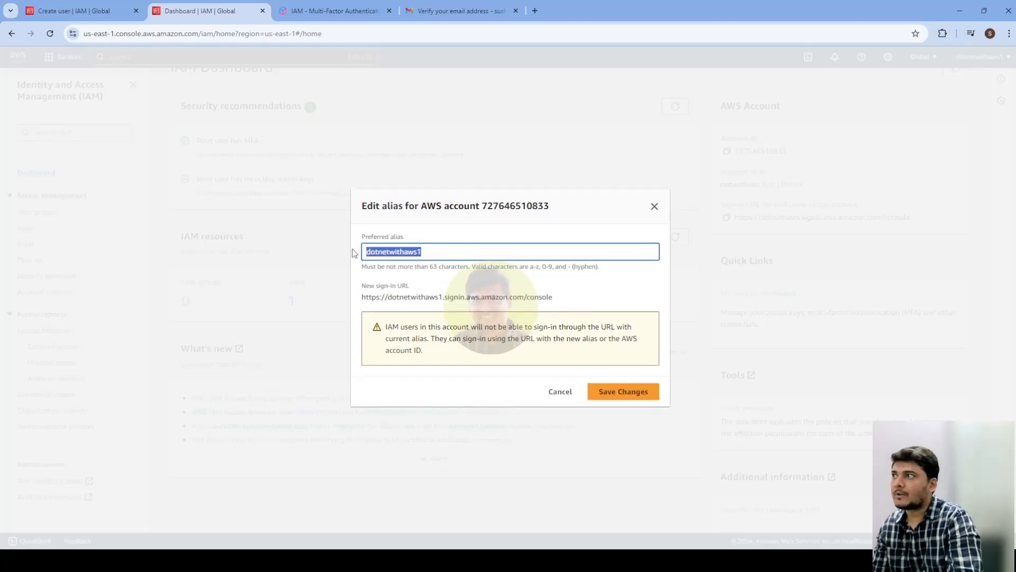
{"action": "left_click", "coordinate": [646, 390]}
{"action": "left_click", "coordinate": [79, 11]}
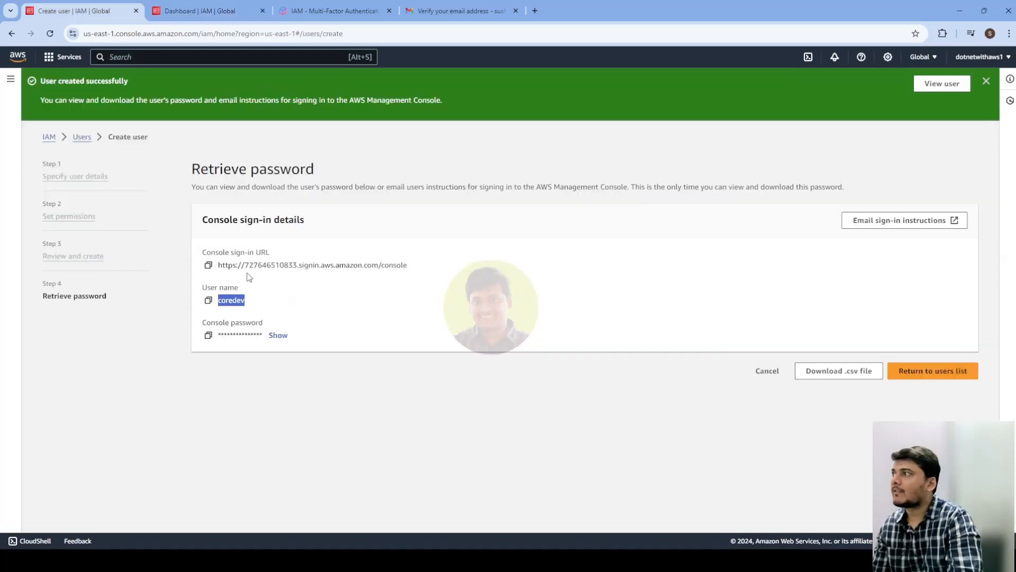
- Copy the sign-in URL and open the dotnetwithaws1 alias sign-in page in a private window
{"action": "left_click", "coordinate": [208, 265]}
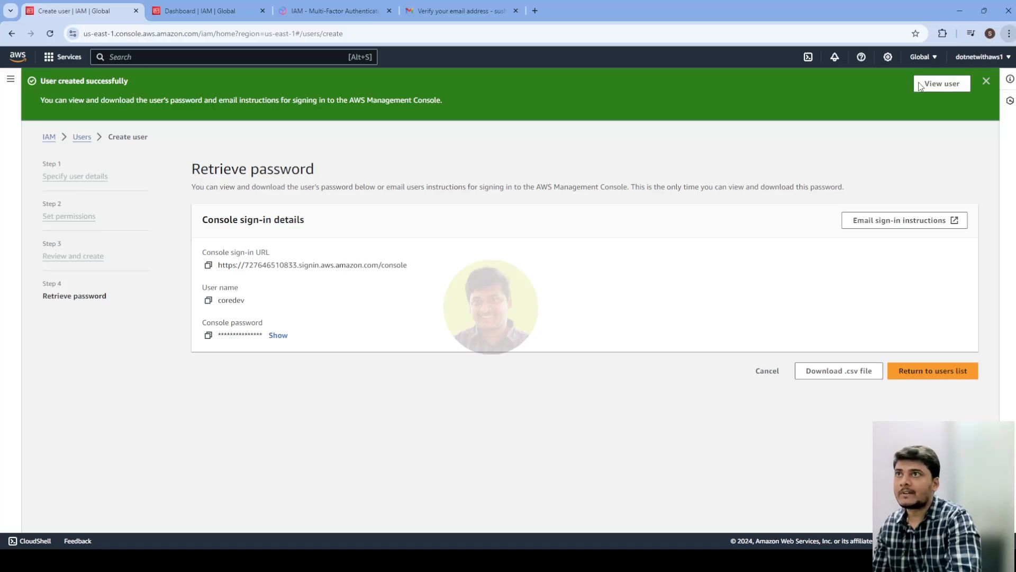
{"action": "left_click", "coordinate": [598, 560]}
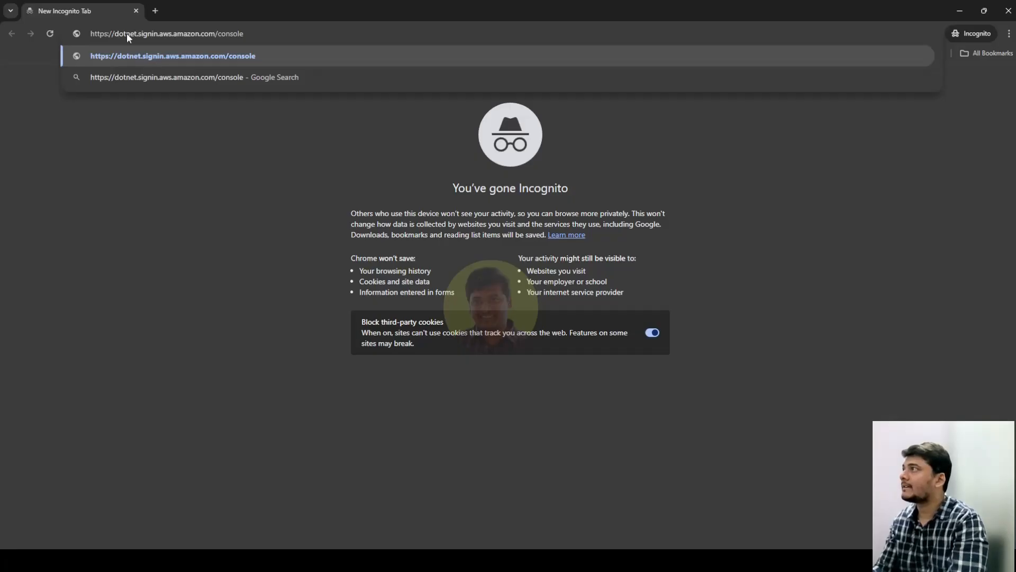
{"action": "type", "text": "withaws1"}
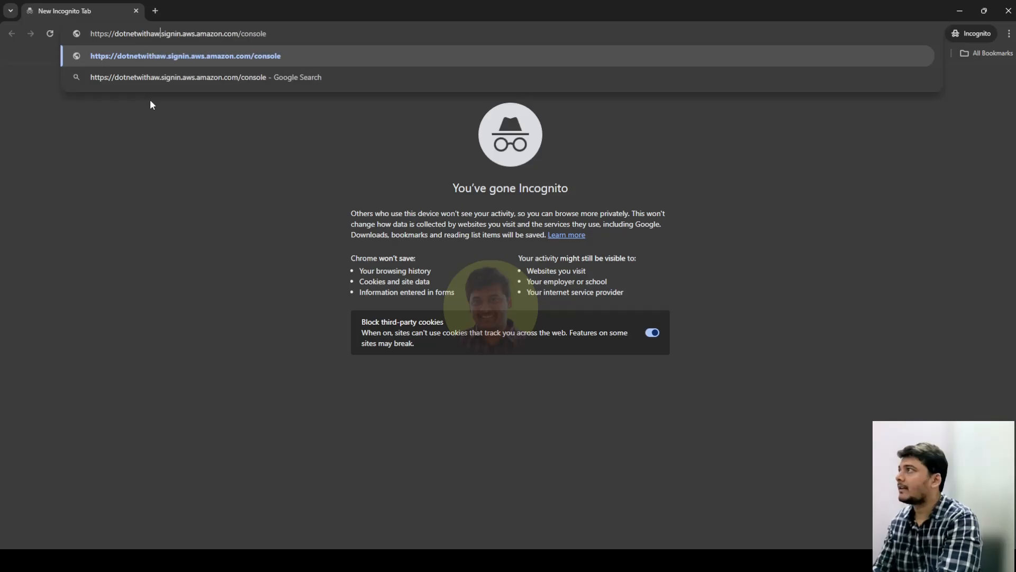
{"action": "key", "text": "Return"}
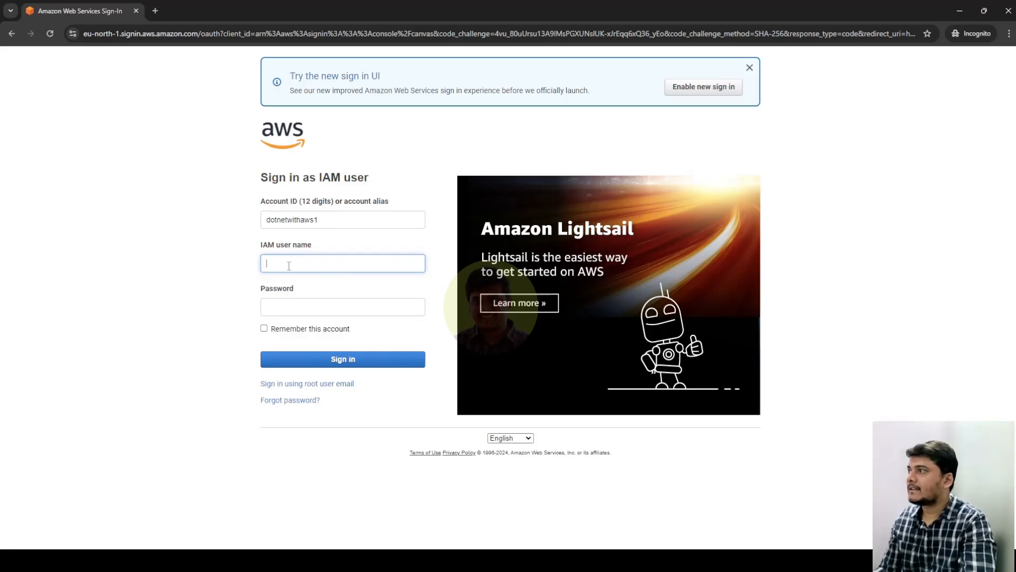
- Sign in as coredev with the pasted account password
{"action": "left_click", "coordinate": [303, 262]}
{"action": "type", "text": "coredev"}
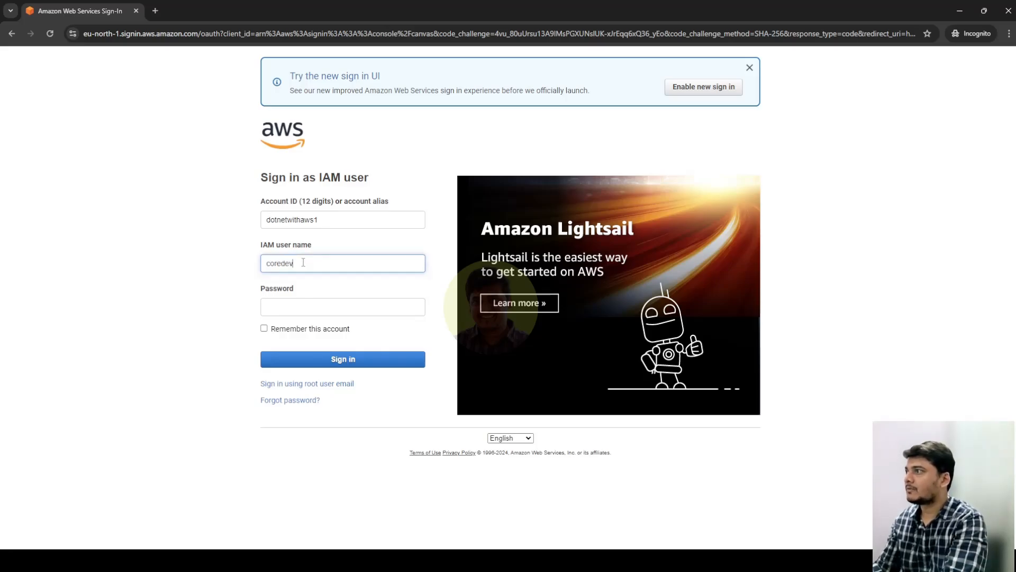
{"action": "left_click", "coordinate": [299, 302]}
{"action": "key", "text": "ctrl+v"}
{"action": "left_click", "coordinate": [303, 353]}
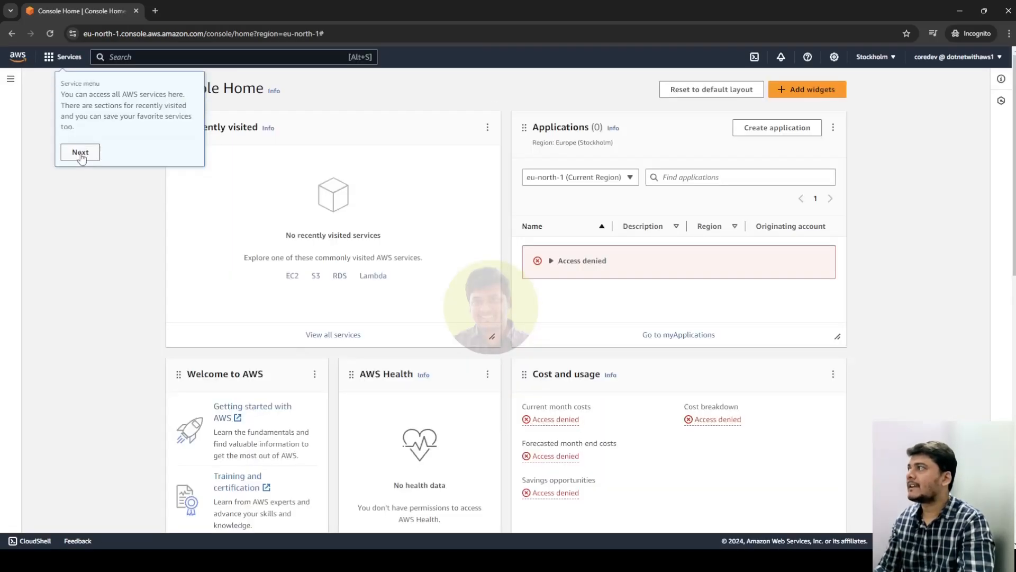
- Dismiss the tour tips, open S3, and try creating bucket test21133322
{"action": "left_click", "coordinate": [80, 153]}
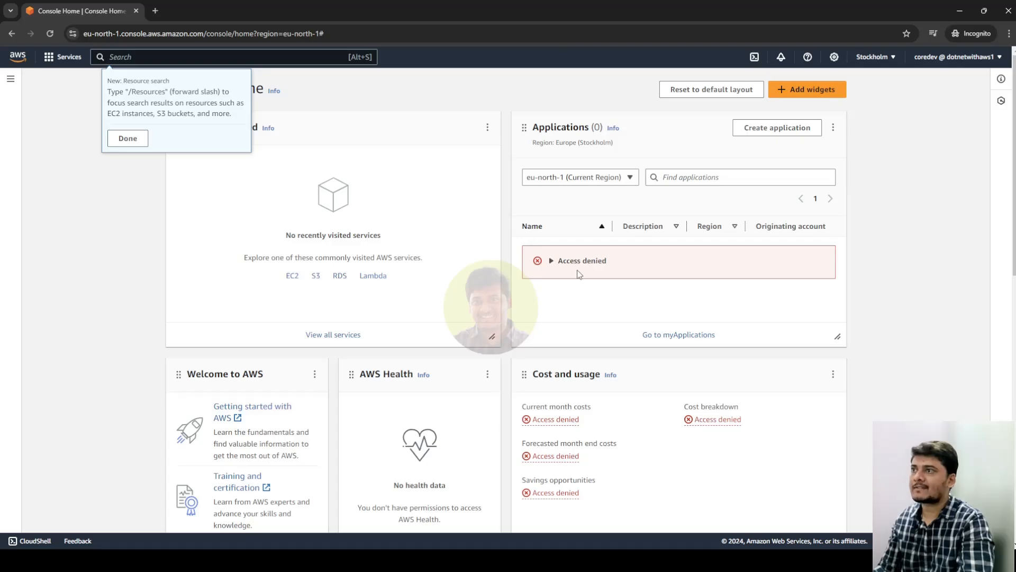
{"action": "left_click", "coordinate": [236, 56]}
{"action": "type", "text": "s"}
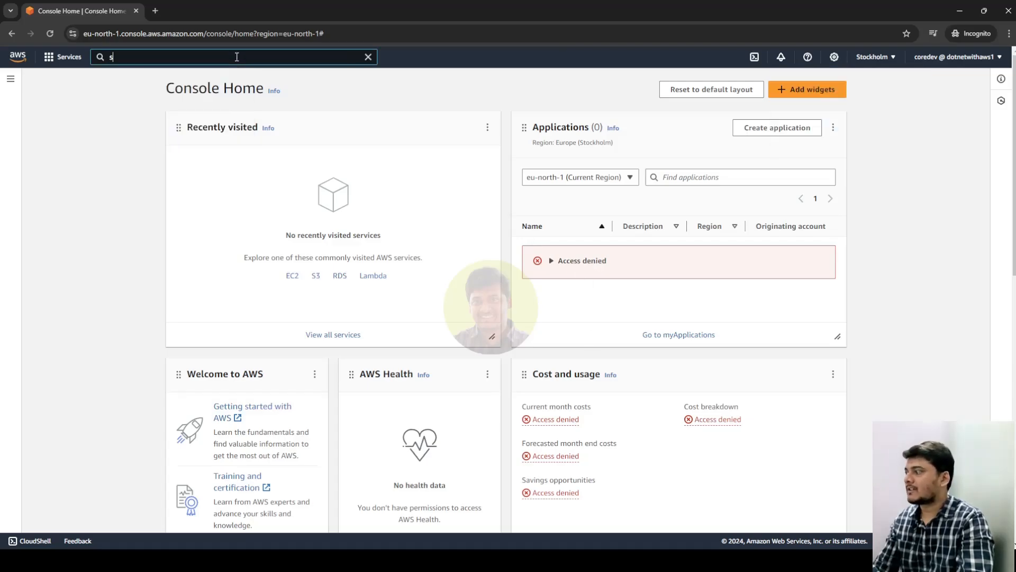
{"action": "type", "text": "3"}
{"action": "key", "text": "Return"}
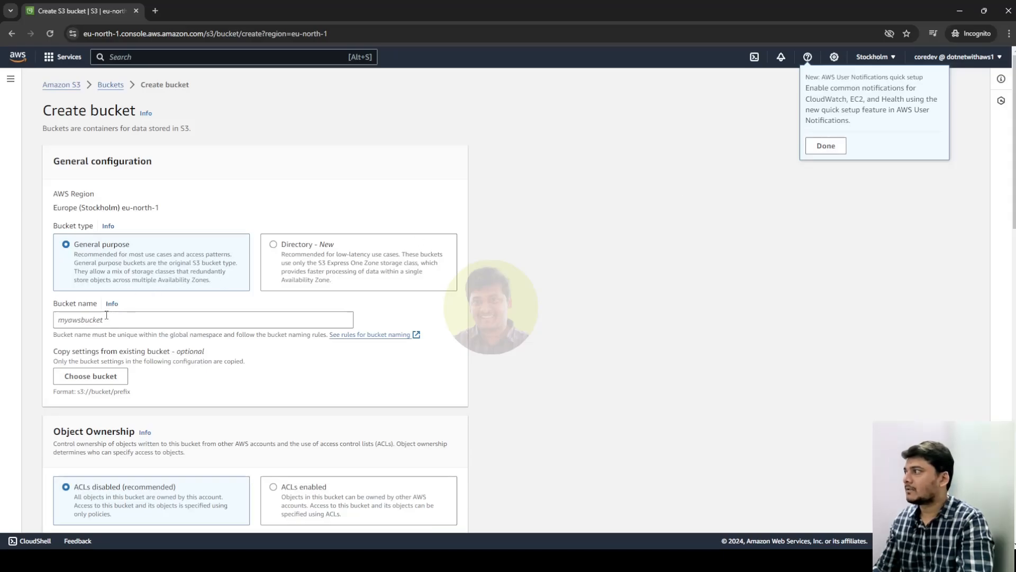
{"action": "left_click", "coordinate": [106, 316]}
{"action": "type", "text": "test"}
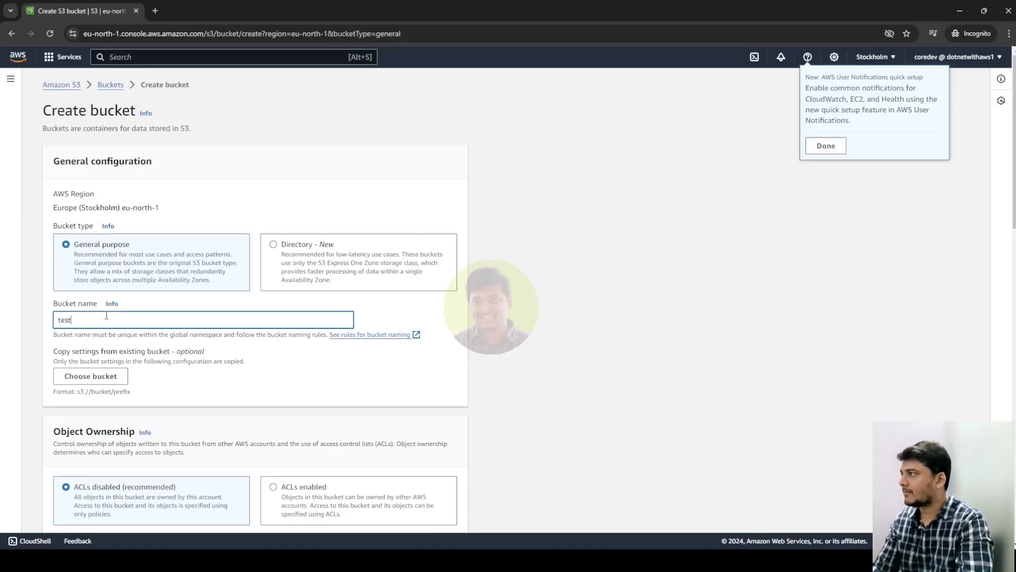
{"action": "type", "text": "21133322"}
{"action": "scroll", "coordinate": [247, 408], "scroll_direction": "down", "scroll_amount": 16}
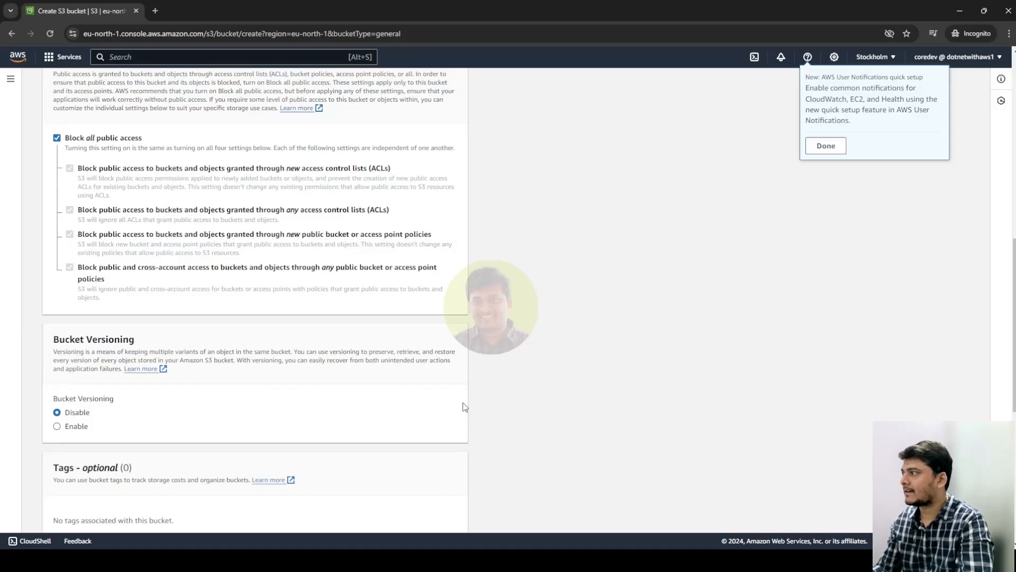
{"action": "left_click", "coordinate": [453, 511]}
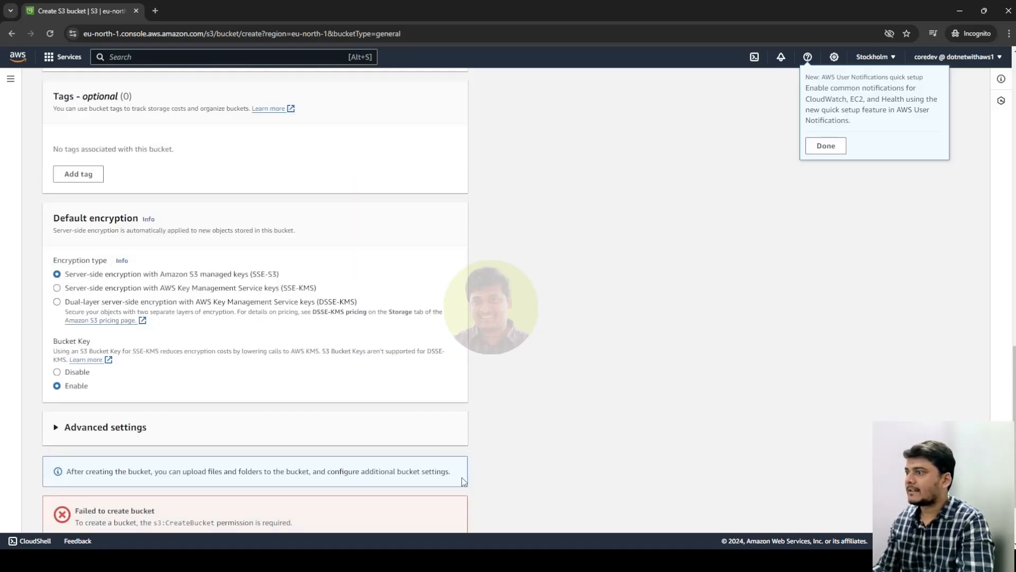
- Check the permission error on the S3 Buckets list, then return to the root account's IAM window
{"action": "scroll", "coordinate": [520, 395], "scroll_direction": "down", "scroll_amount": 3}
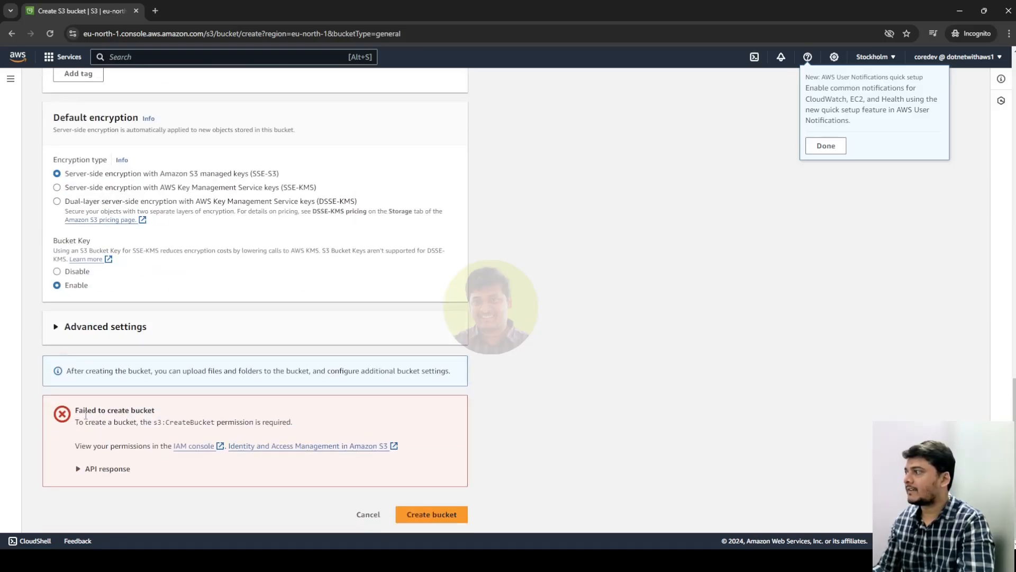
{"action": "left_click", "coordinate": [11, 78]}
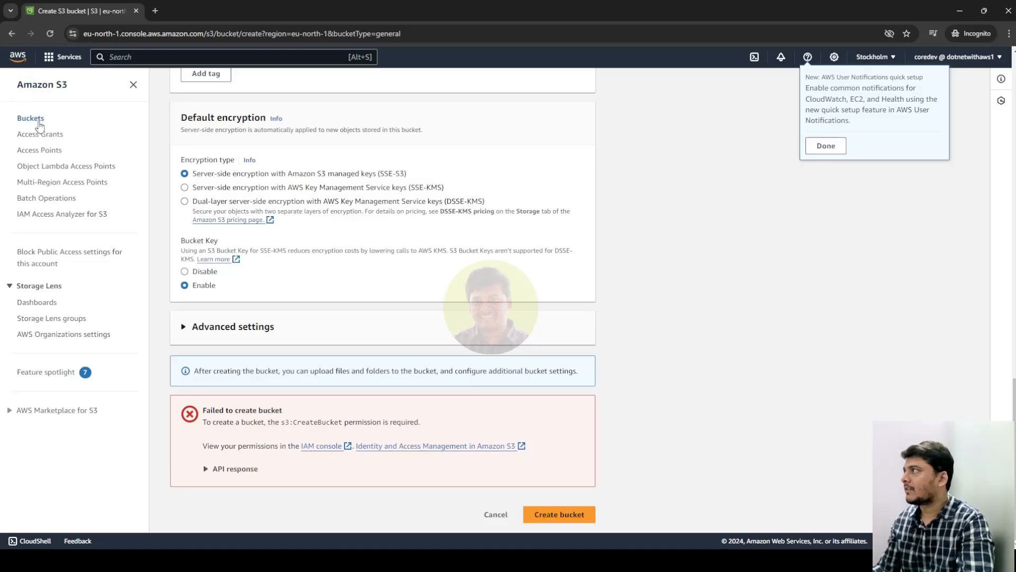
{"action": "left_click", "coordinate": [39, 123]}
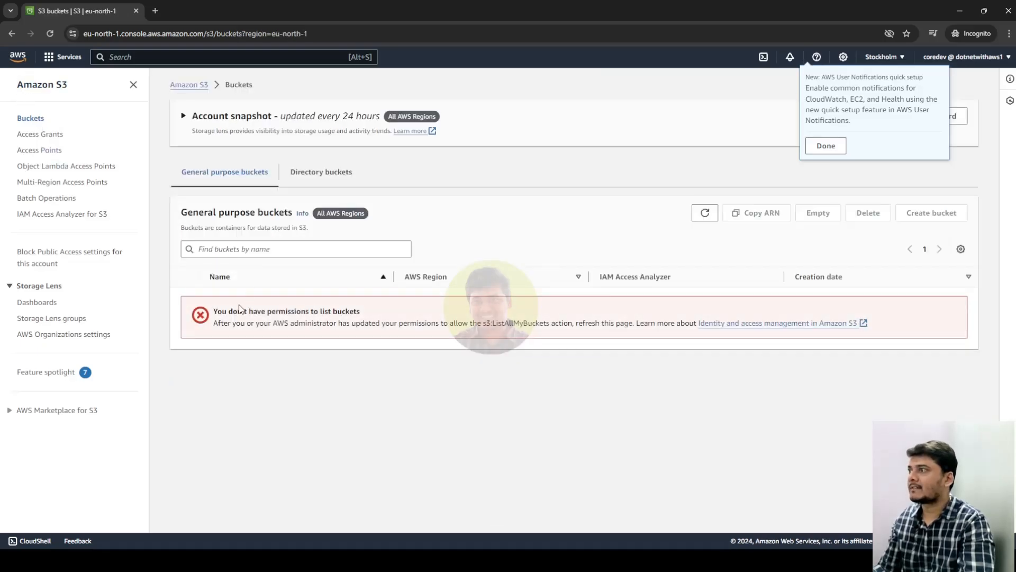
{"action": "left_click_drag", "start_coordinate": [216, 311], "coordinate": [369, 313]}
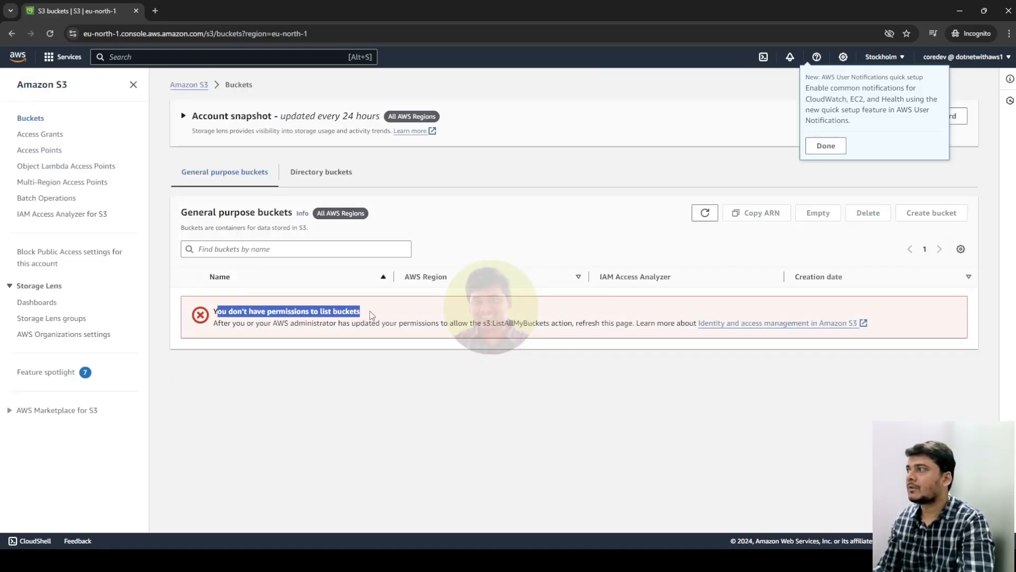
{"action": "left_click", "coordinate": [825, 146]}
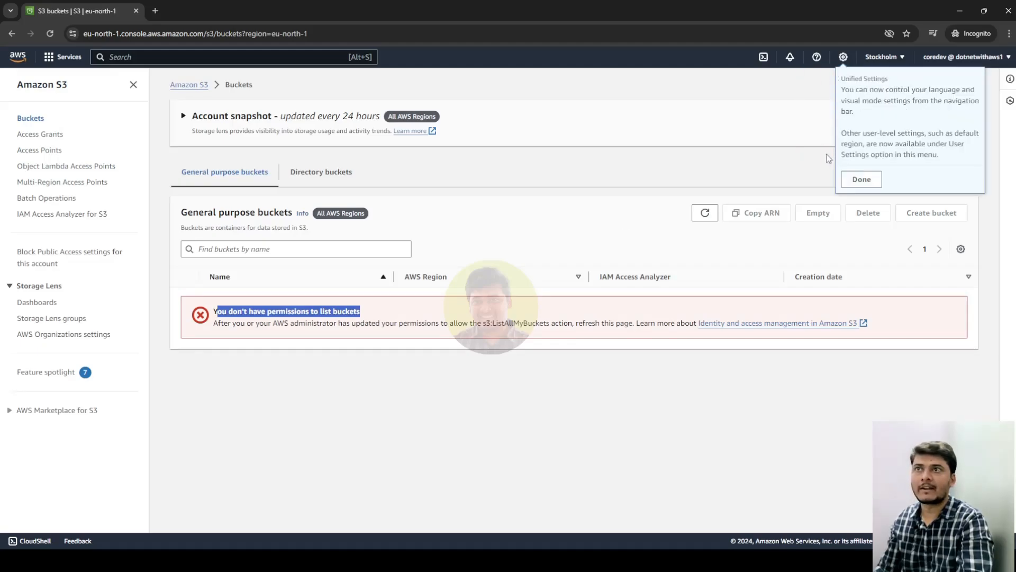
{"action": "left_click", "coordinate": [862, 176]}
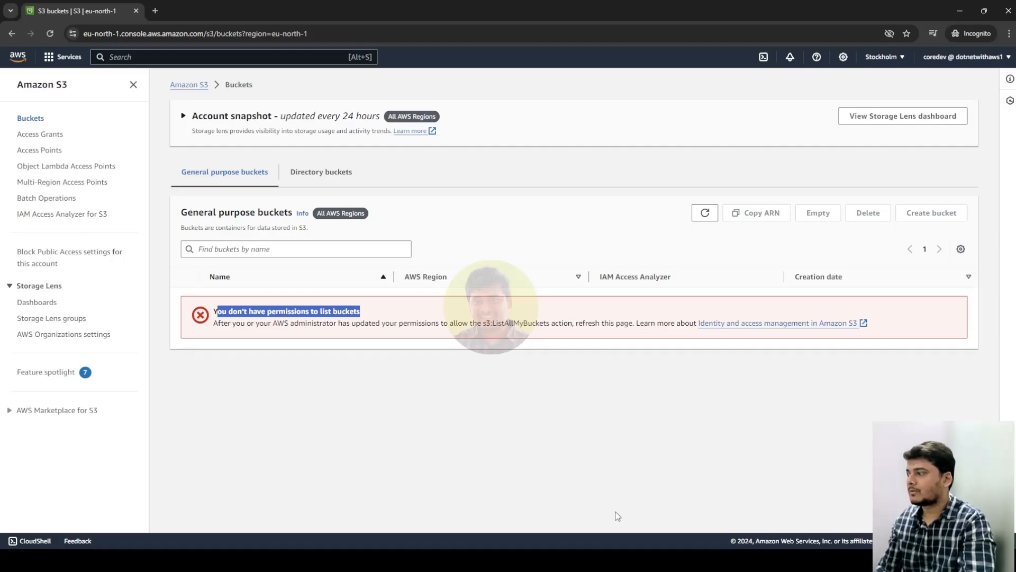
{"action": "key", "text": "alt+Tab"}
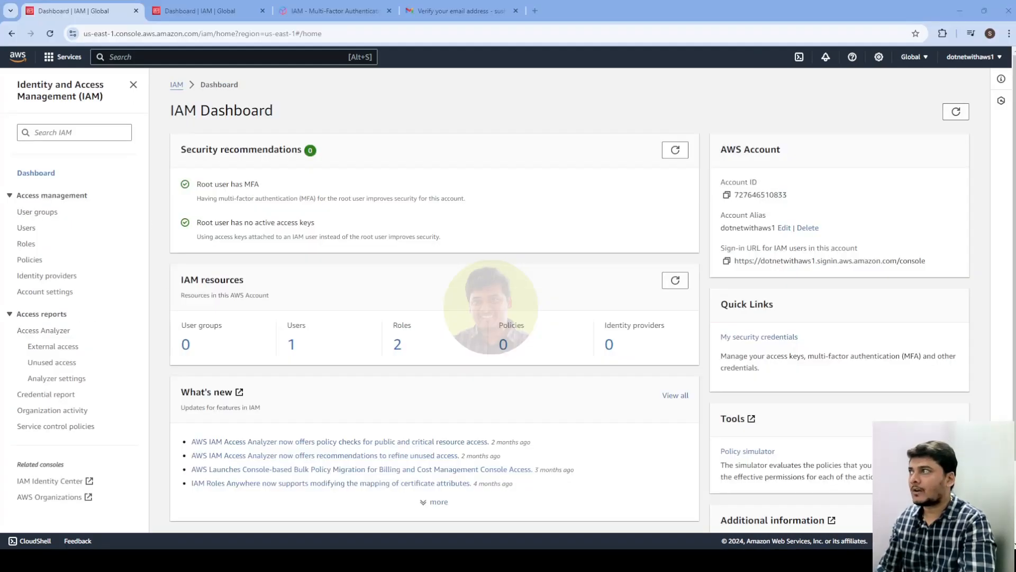
- Create an 'Admin' user group with the AdministratorAccess policy and coredev as a member
{"action": "left_click", "coordinate": [24, 228]}
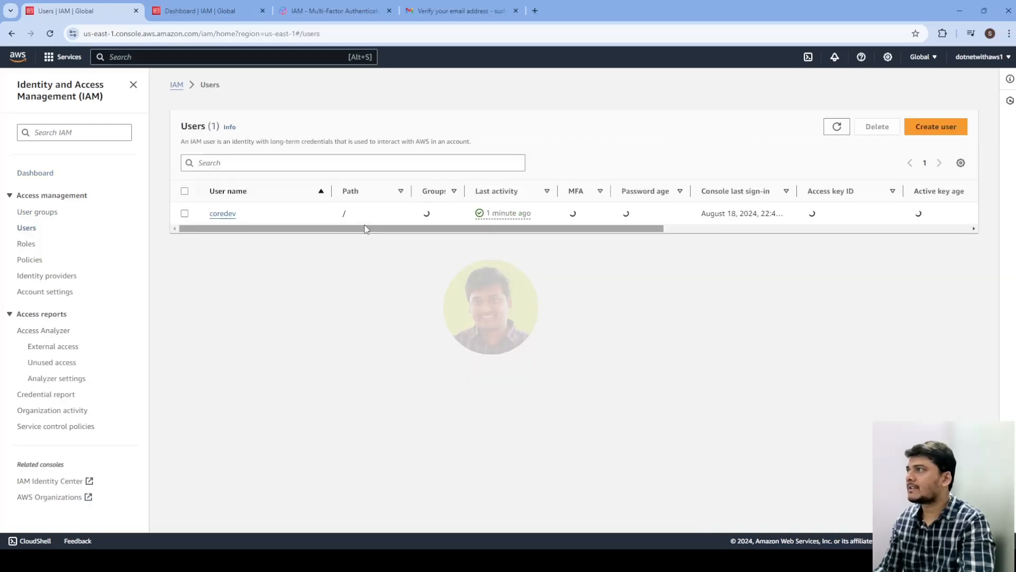
{"action": "left_click", "coordinate": [38, 213]}
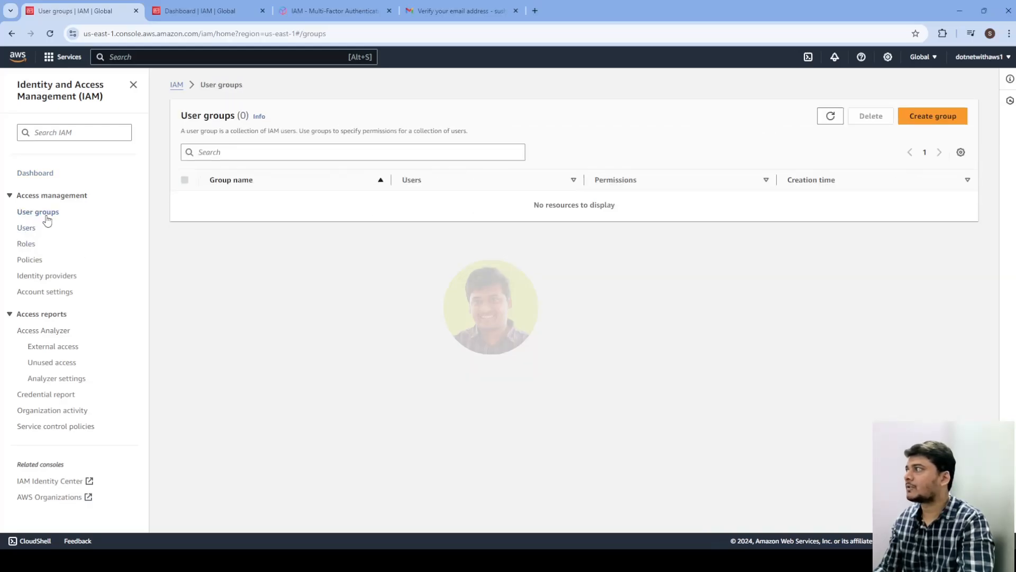
{"action": "left_click", "coordinate": [951, 117]}
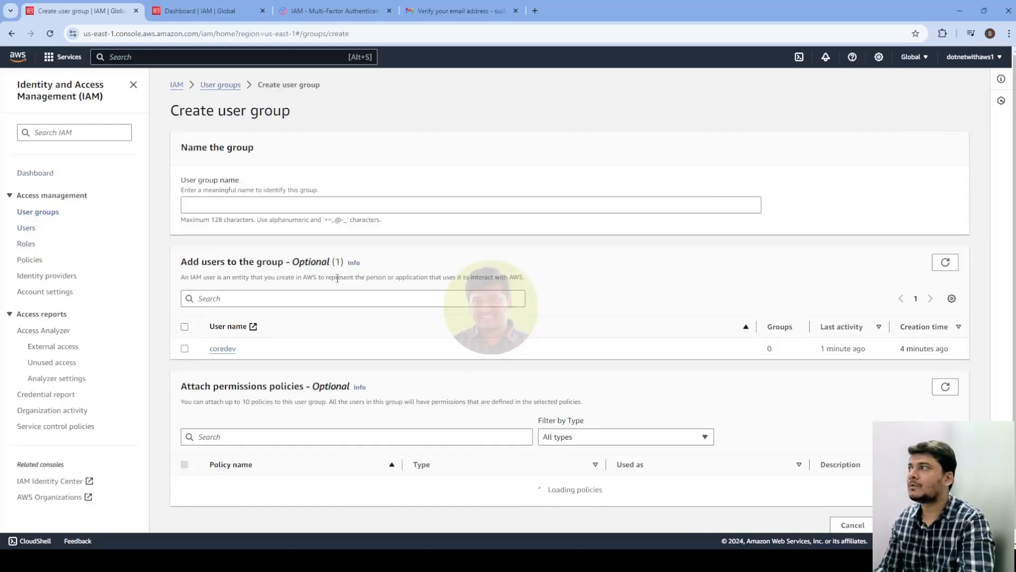
{"action": "left_click", "coordinate": [252, 206]}
{"action": "type", "text": "Admin"}
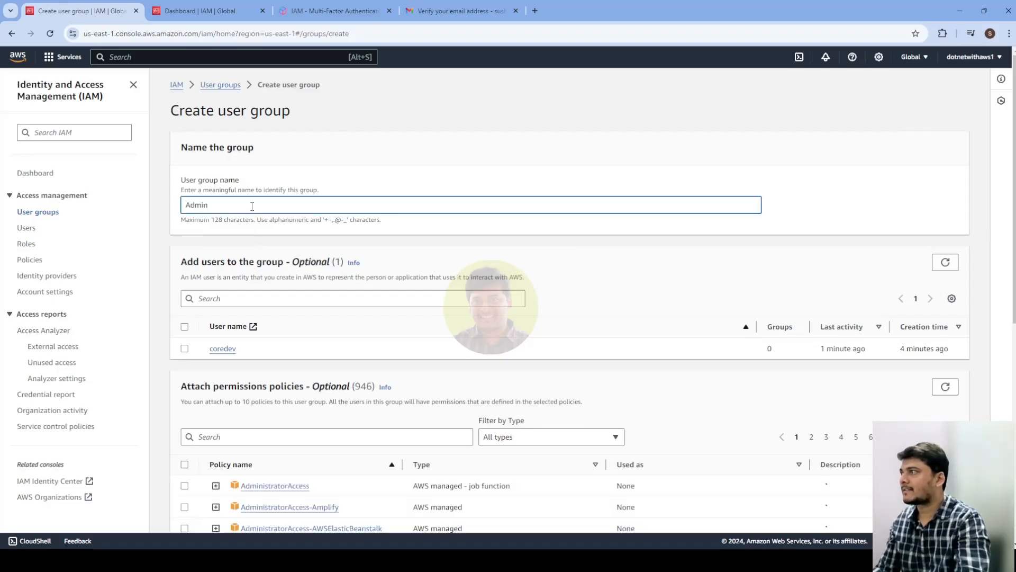
{"action": "scroll", "coordinate": [262, 367], "scroll_direction": "down", "scroll_amount": 2}
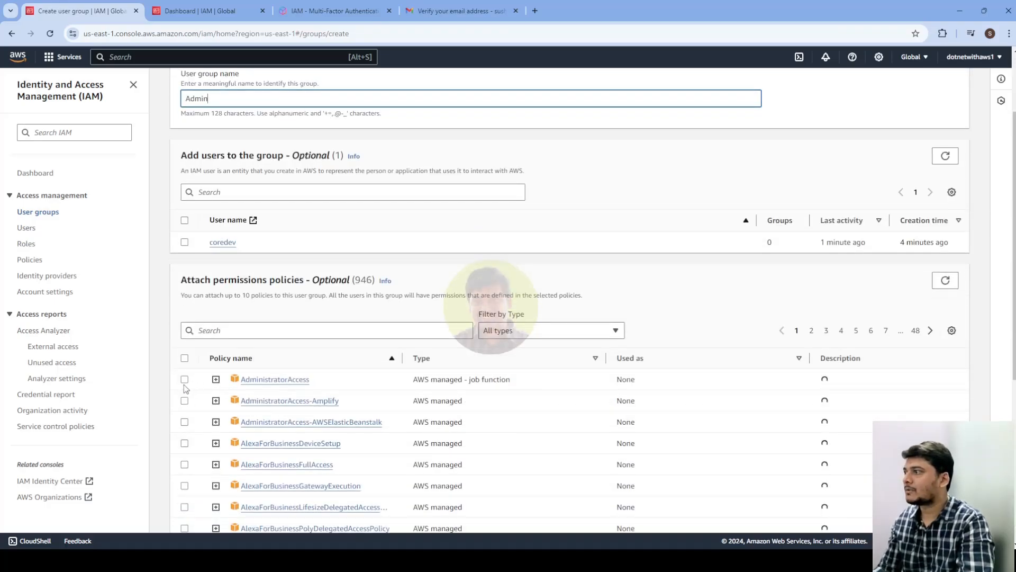
{"action": "left_click", "coordinate": [185, 379]}
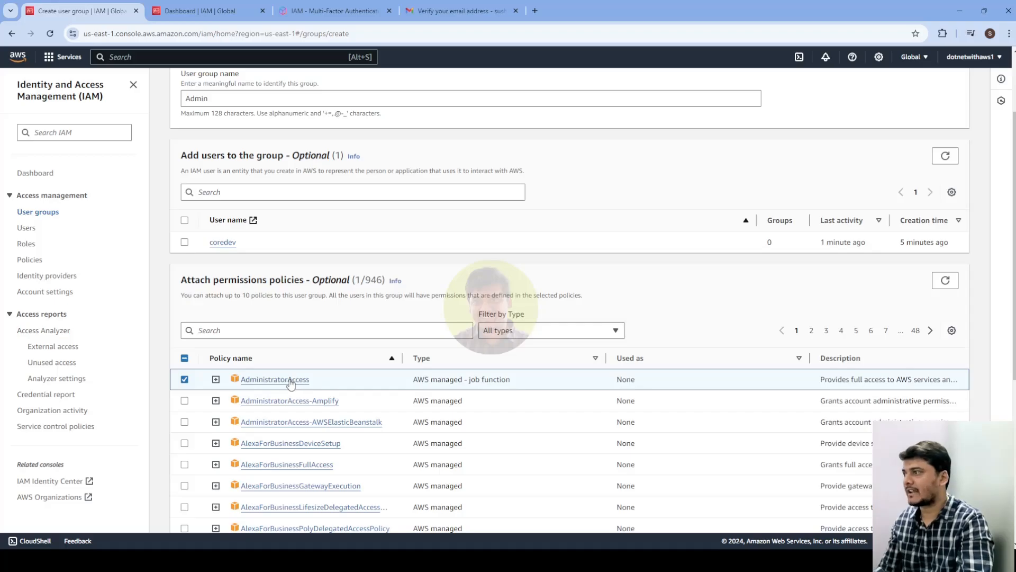
{"action": "left_click", "coordinate": [184, 241]}
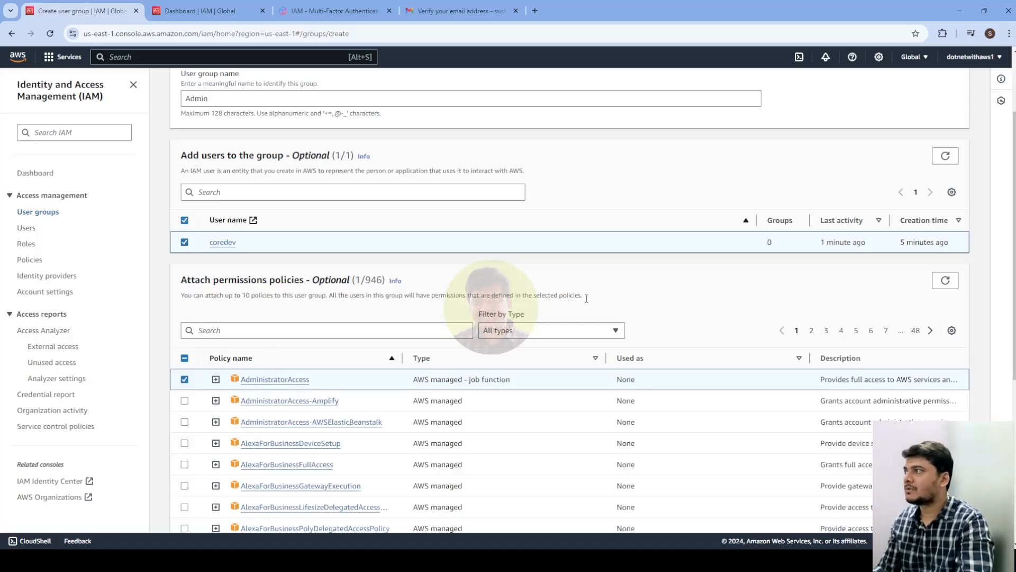
{"action": "scroll", "coordinate": [589, 303], "scroll_direction": "down", "scroll_amount": 6}
{"action": "left_click", "coordinate": [923, 513]}
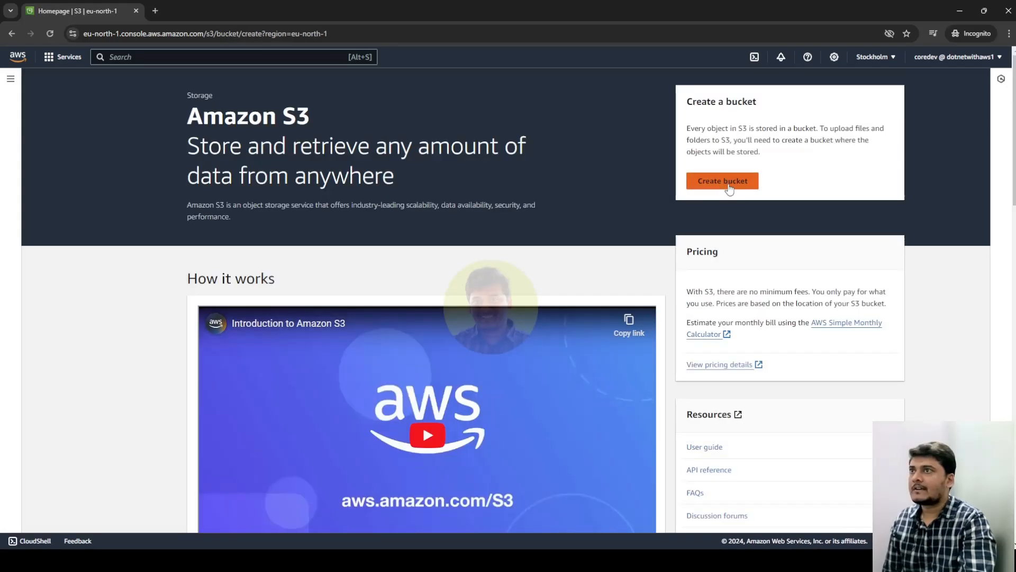
- As coredev, create the S3 bucket dsdfsdfs2323
{"action": "left_click", "coordinate": [725, 180]}
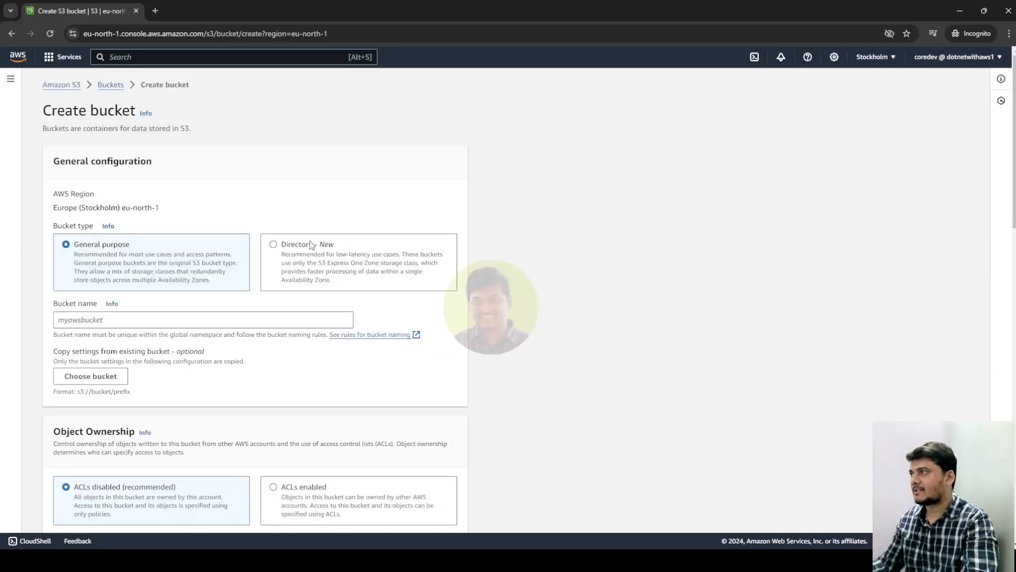
{"action": "left_click", "coordinate": [154, 320]}
{"action": "type", "text": "dsdfsdf"}
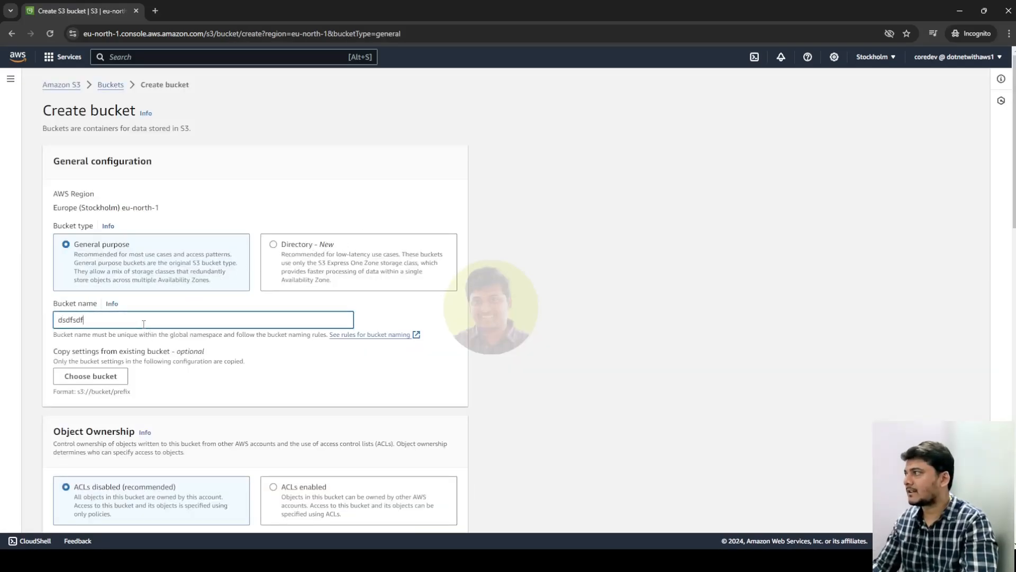
{"action": "type", "text": "s234"}
{"action": "scroll", "coordinate": [222, 344], "scroll_direction": "down", "scroll_amount": 20}
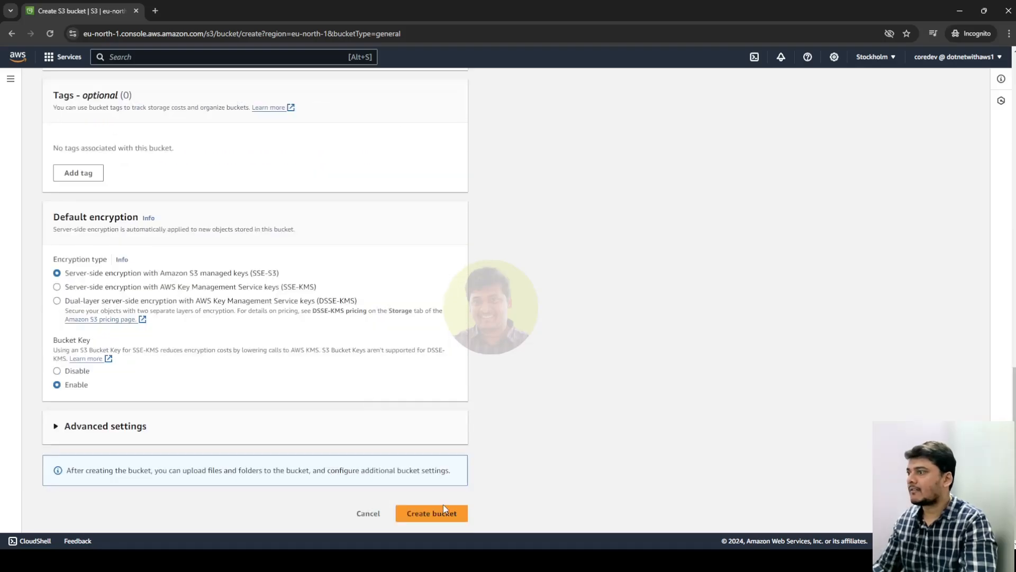
{"action": "left_click", "coordinate": [443, 512]}
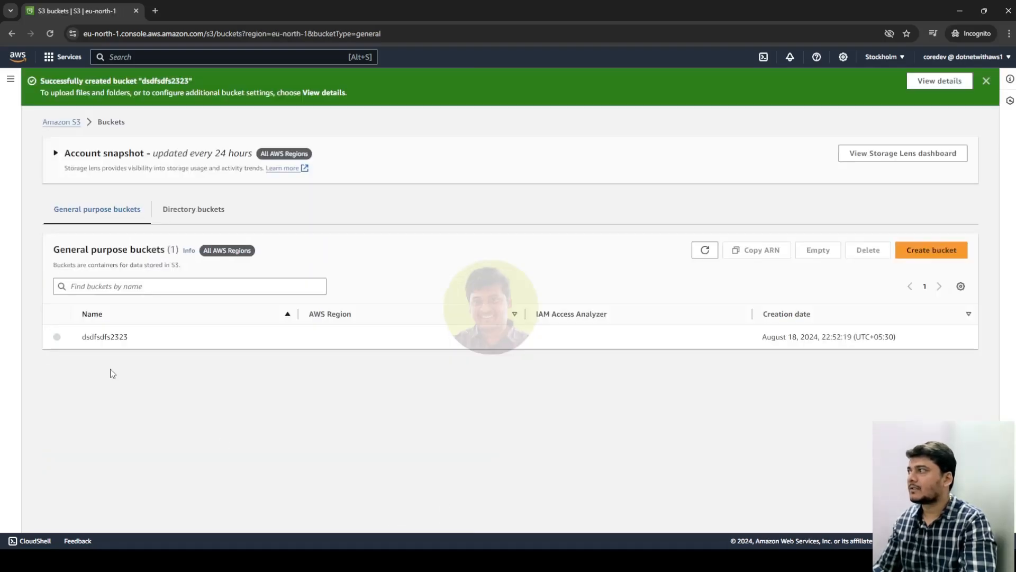